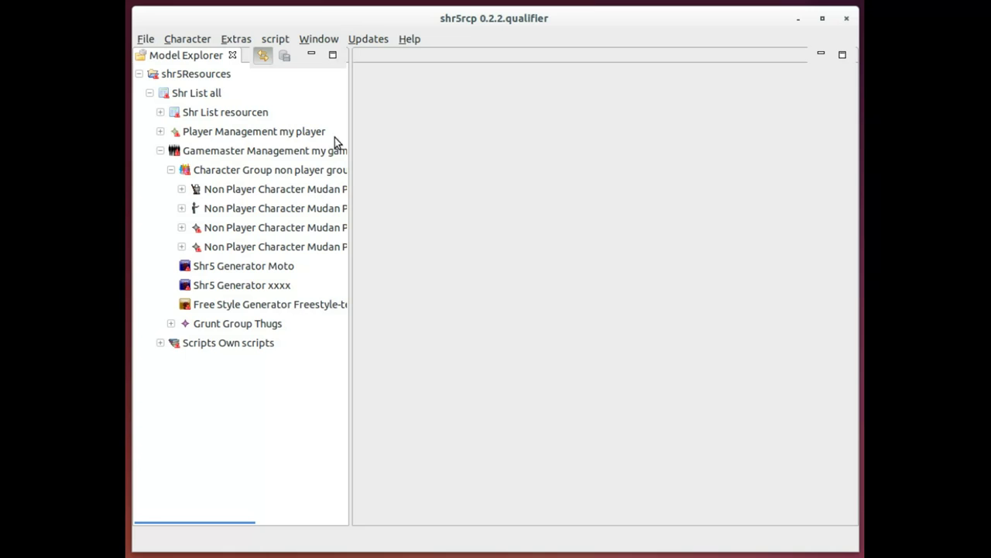
Step: Start the character generator wizard and choose the Freestyle Generator
mouse_move(348, 169)
left_mouse_down()
mouse_move(390, 164)
mouse_move(341, 167)
left_mouse_up()
left_click(195, 39)
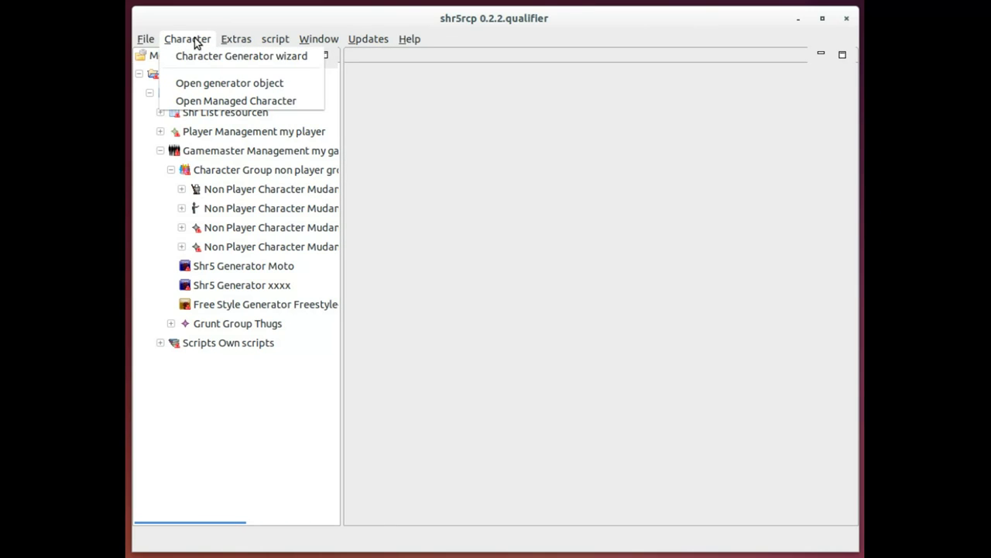
left_click(195, 57)
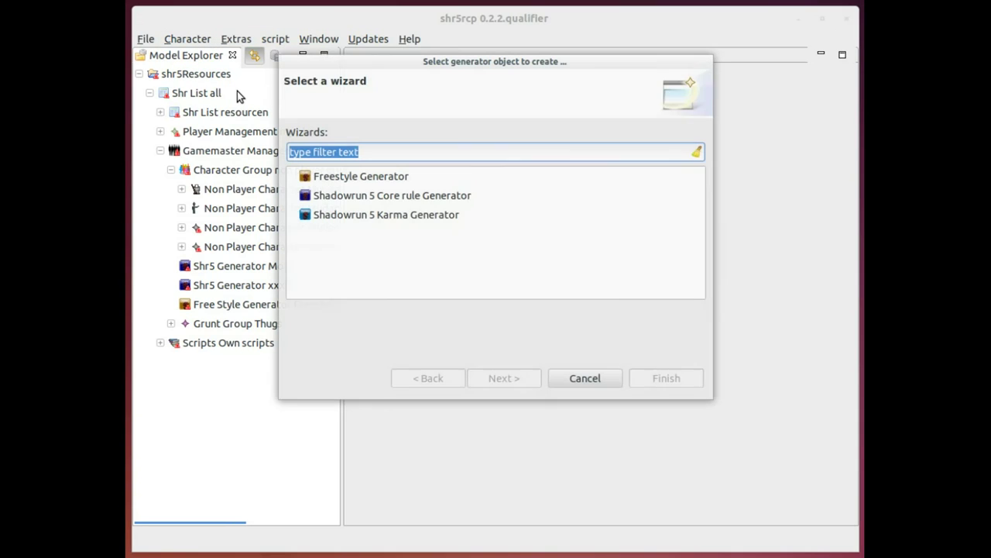
left_click(349, 179)
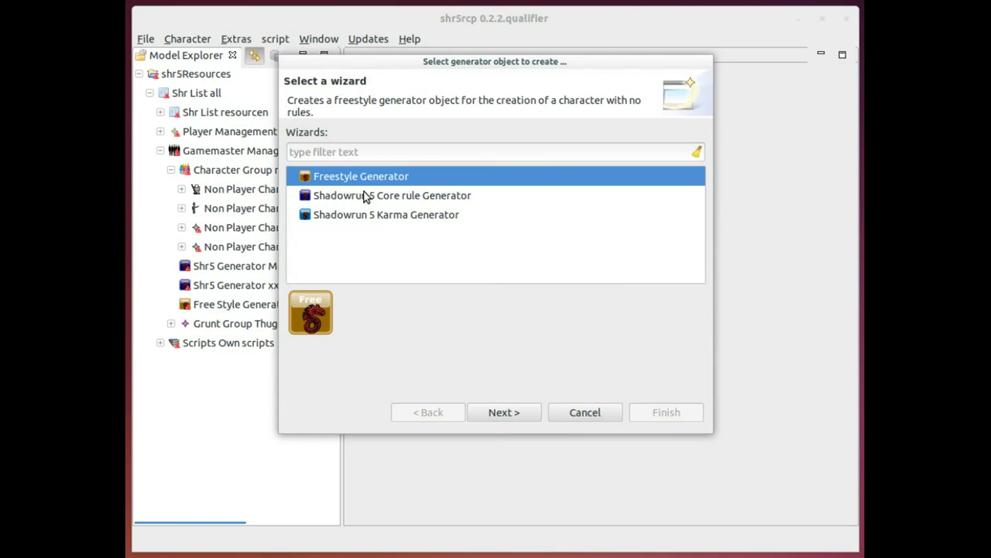
left_click(521, 413)
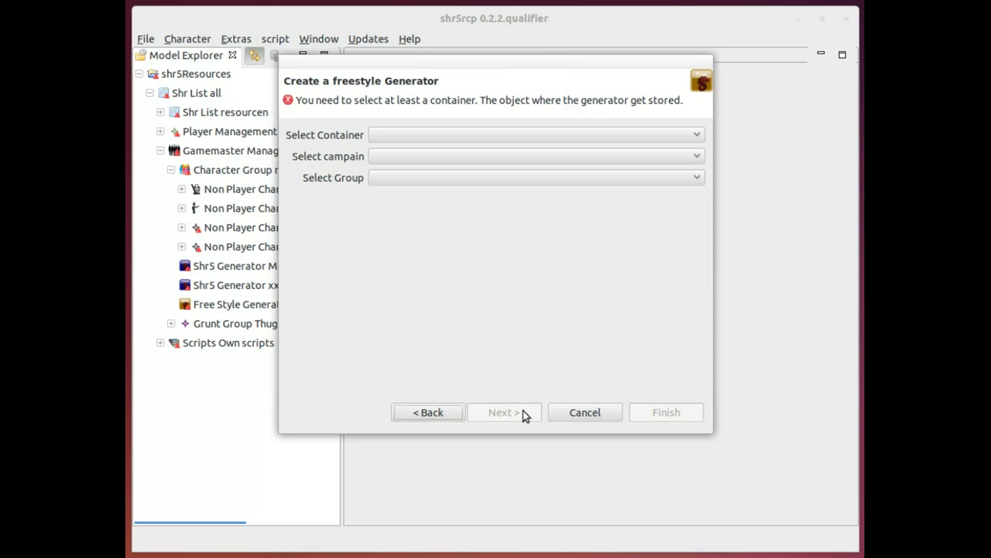
Step: Create the generator in Gamemaster Management my game stuff, with the Free Style campaign and the non player group, and decline the perspective switch
left_click(416, 136)
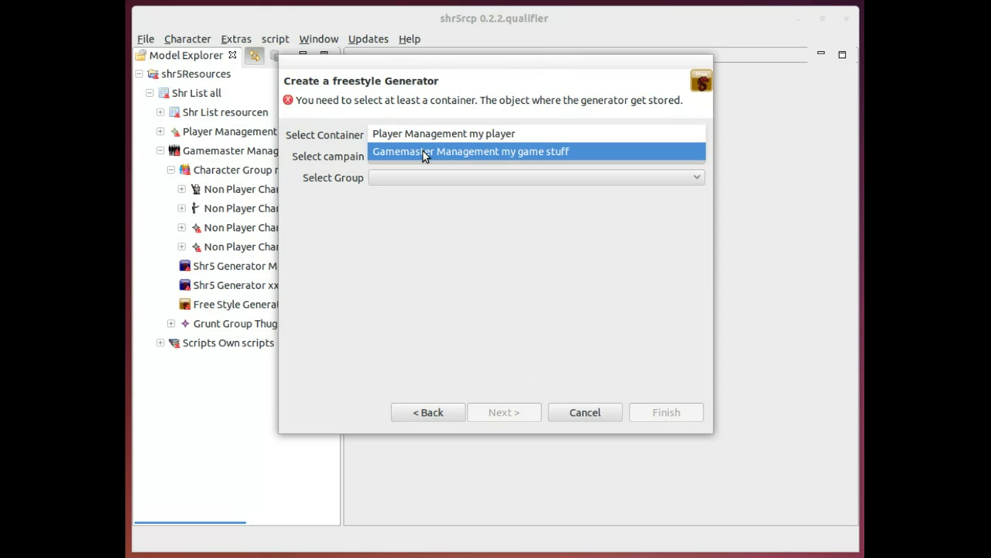
left_click(423, 155)
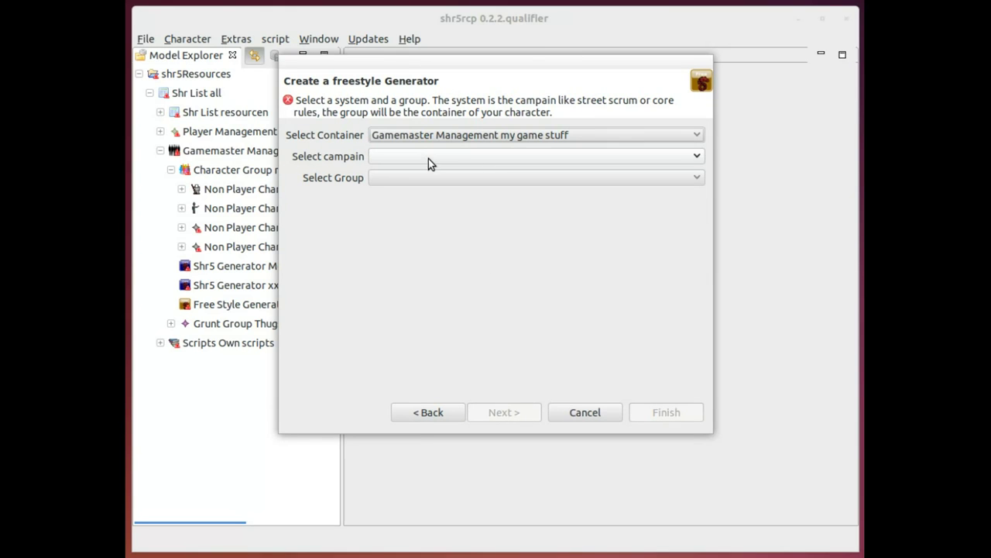
left_click(430, 161)
left_click(430, 160)
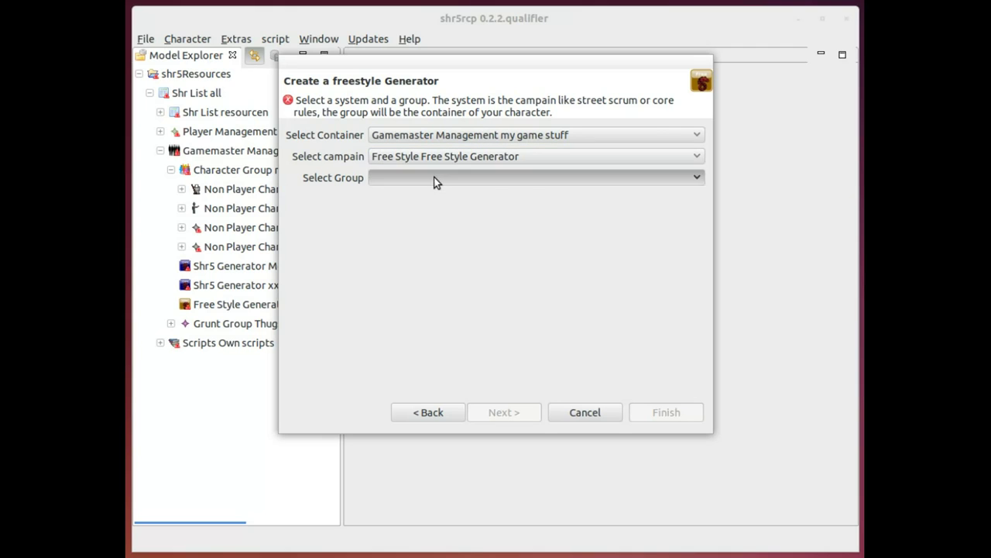
left_click(434, 180)
left_click(439, 197)
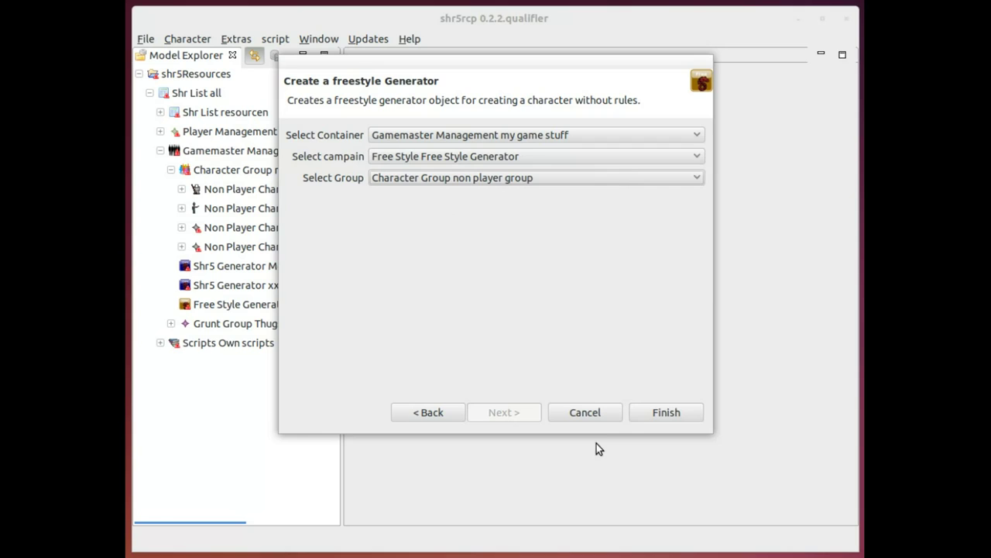
left_click(664, 413)
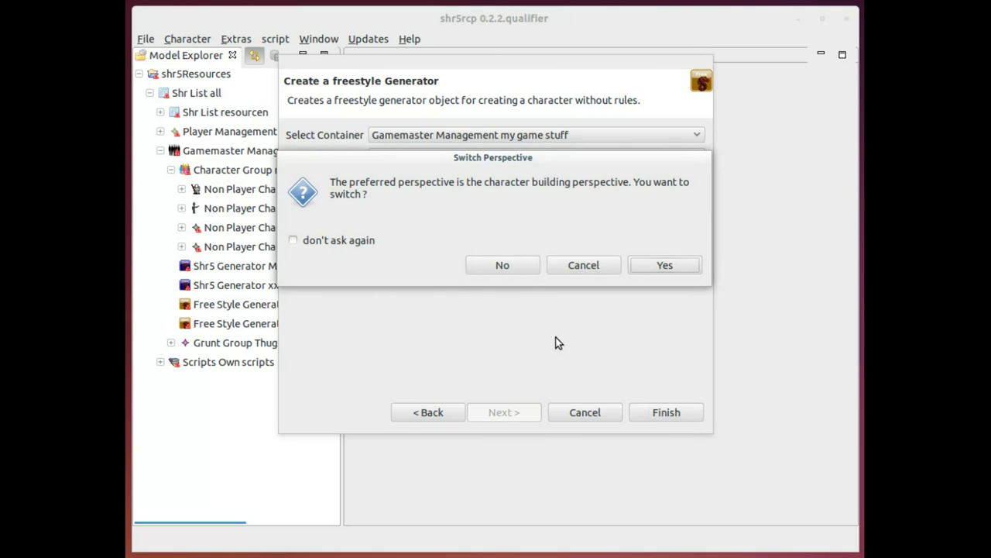
left_click(503, 265)
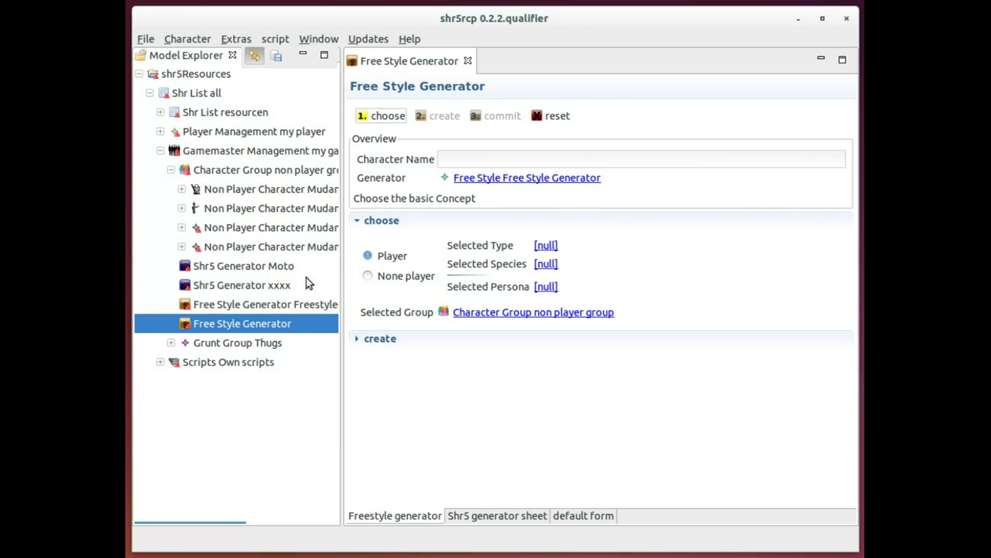
Step: Make the character a None player and name it "Gangers & street scum"
left_click(382, 277)
left_click(475, 160)
right_click(477, 160)
left_click(502, 205)
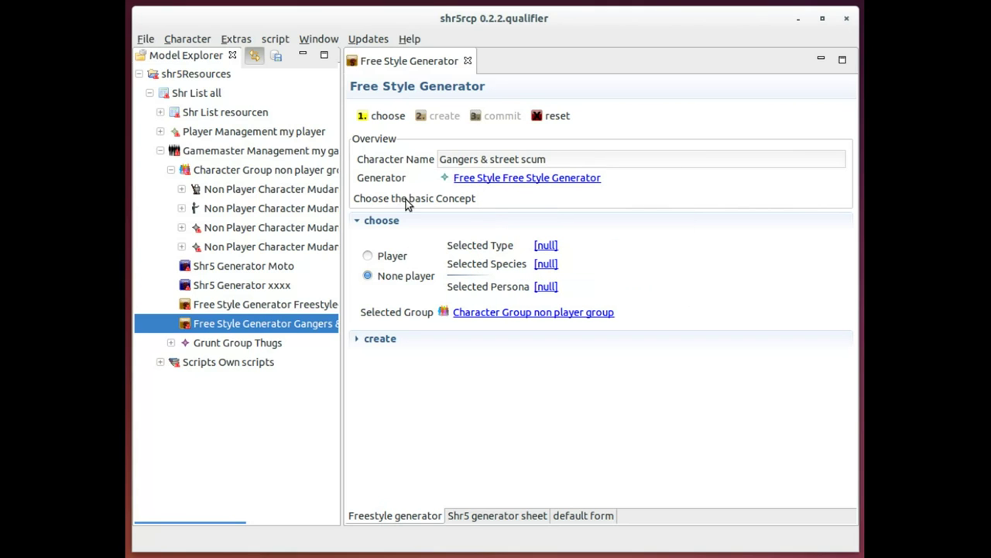
Step: Set the character's type to Mudan Persona and its species to Human
left_click(546, 245)
left_click(436, 237)
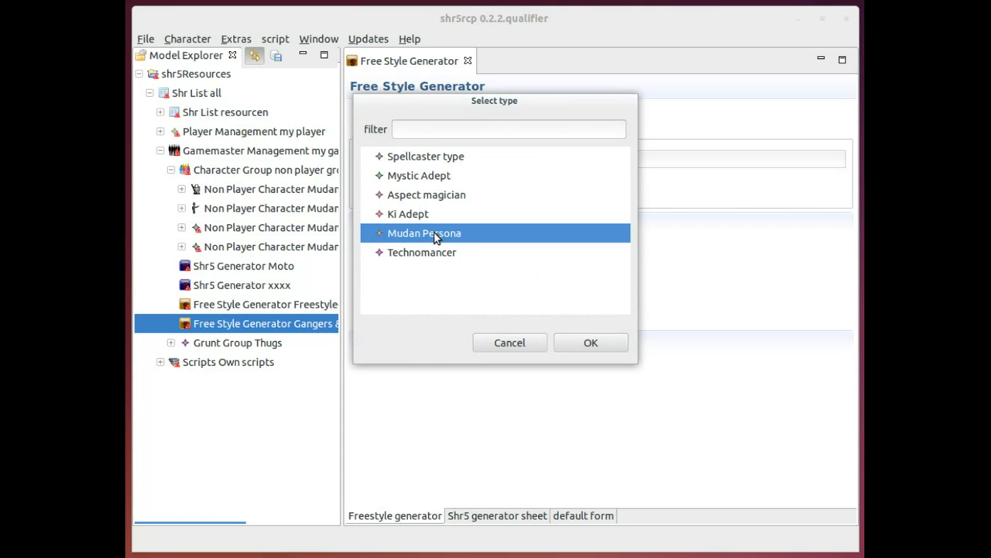
double_click(436, 237)
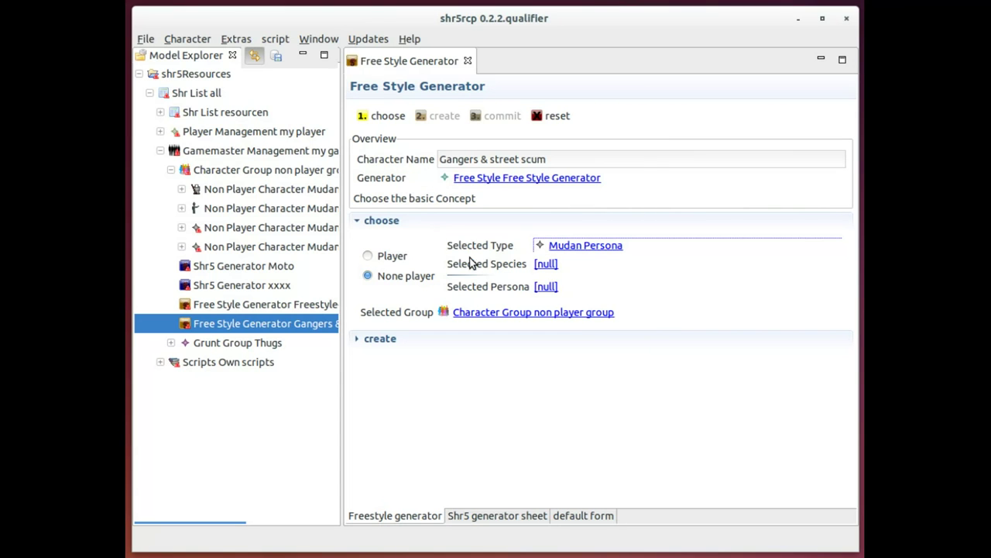
left_click(556, 265)
double_click(423, 156)
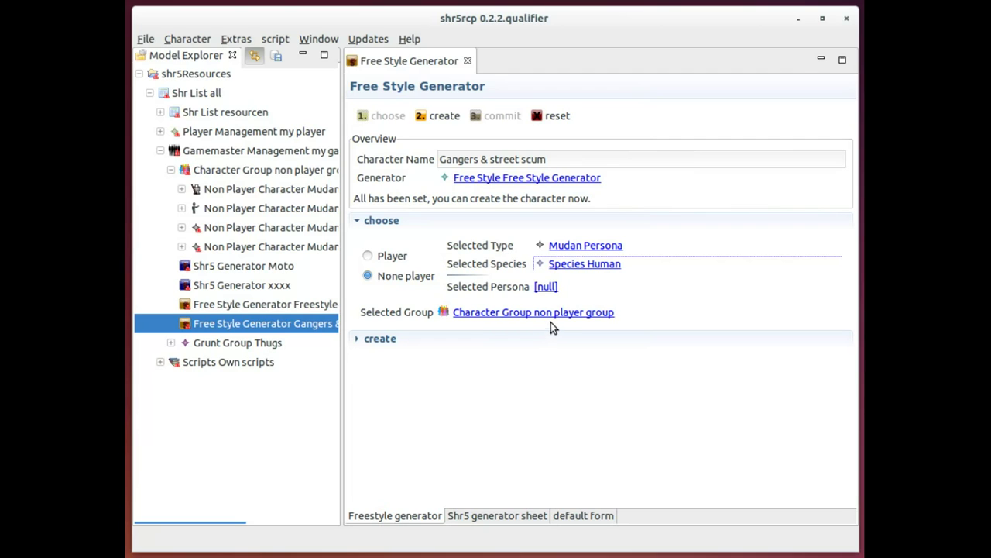
Step: Create the character from the chosen concept and open its Persona page
left_click(427, 116)
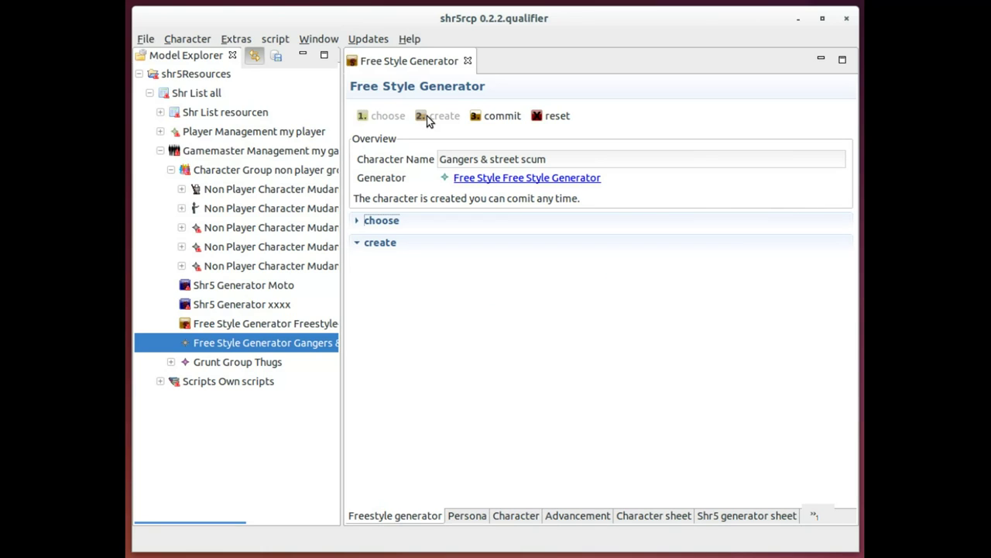
mouse_move(224, 528)
left_mouse_down()
mouse_move(305, 529)
mouse_move(213, 528)
mouse_move(225, 529)
left_mouse_up()
left_click(468, 514)
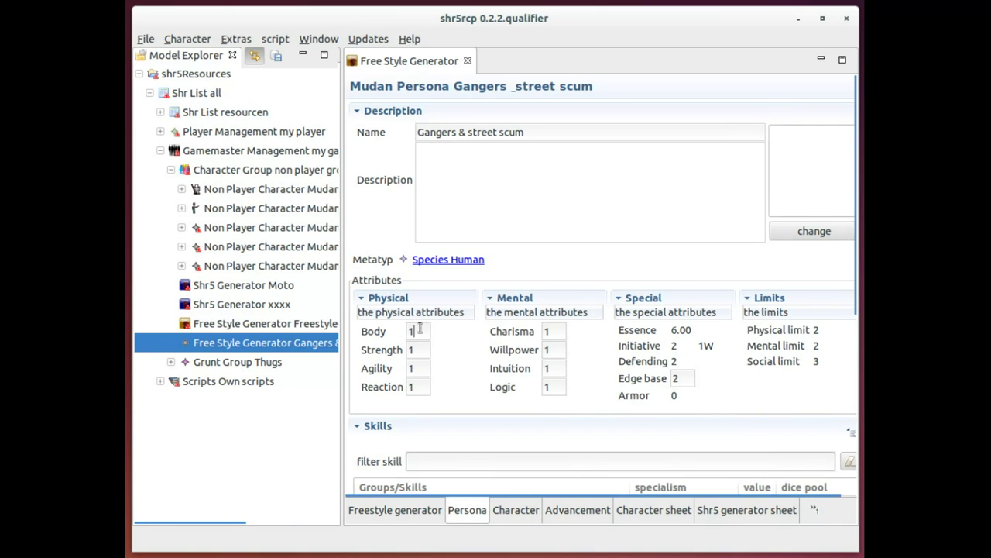
Step: Set the physical attributes to Body 4, Strength 4, Agility 4 and Reaction 3
double_click(415, 330)
type("4")
key("Tab")
type("4")
key("Tab")
type("4")
key("Tab")
type("3")
key("Tab")
Step: Set the mental attributes to Charisma 3, Willpower 3, Intuition 3 and Logic 2
left_click_drag(560, 330, 511, 330)
type("3")
key("Tab")
type("3")
key("Tab")
type("3")
key("Tab")
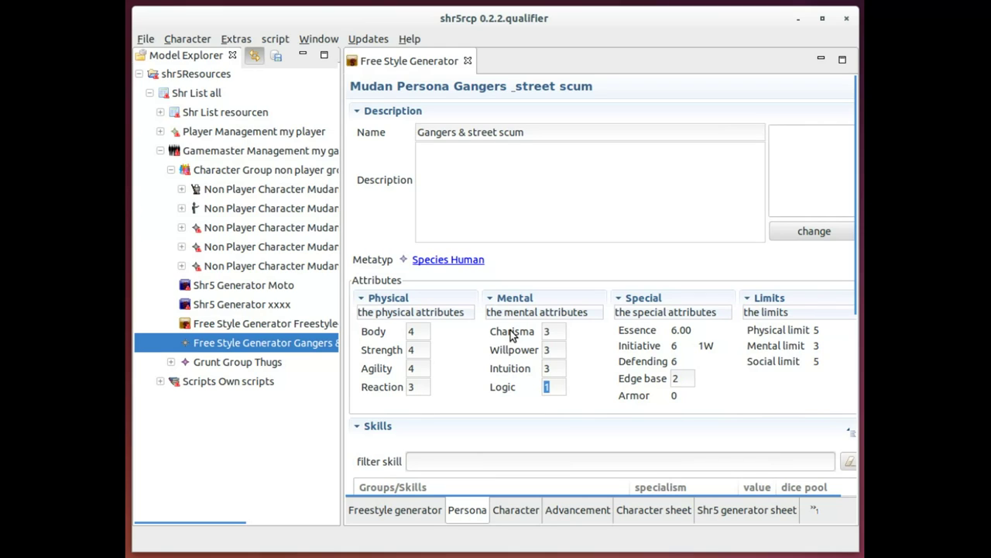
type("2")
Step: Filter the skills for "Blad" and set the Blades skill to 4
scroll(569, 330, "down", 4)
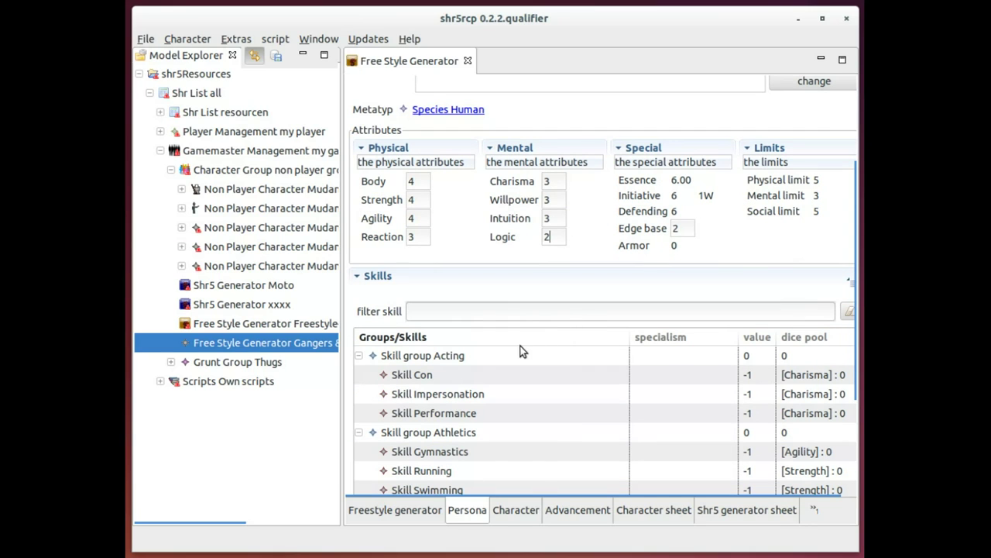
left_click_drag(341, 361, 318, 362)
left_click(418, 308)
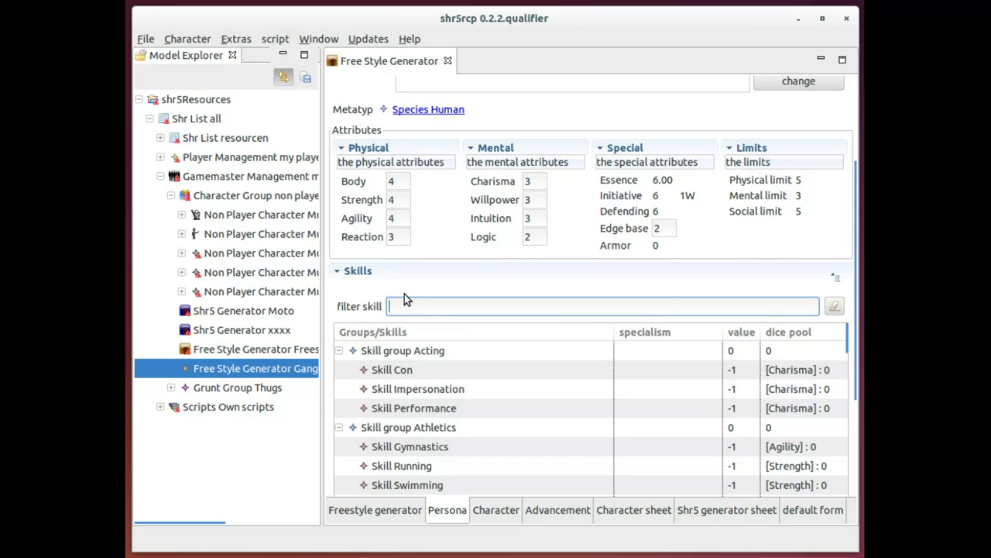
type("B")
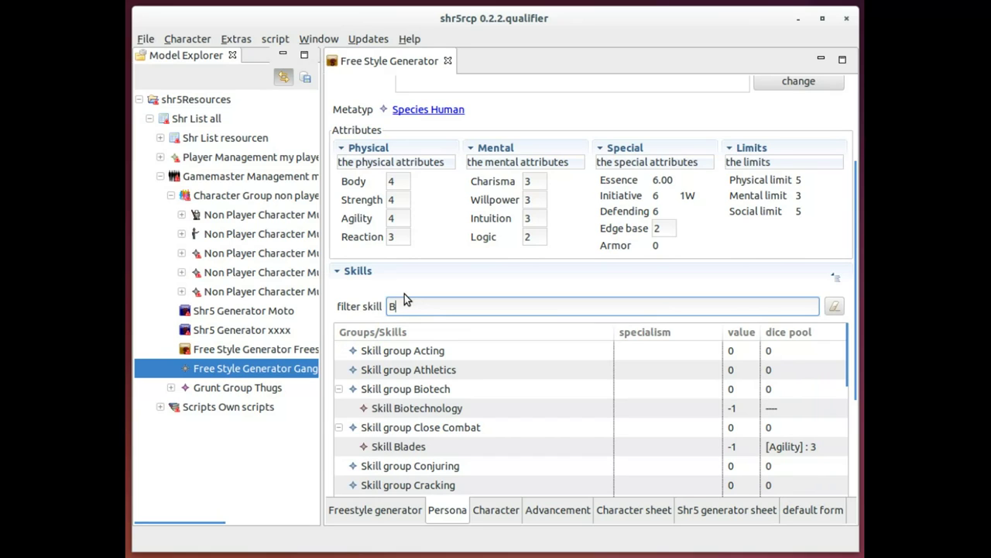
type("lad")
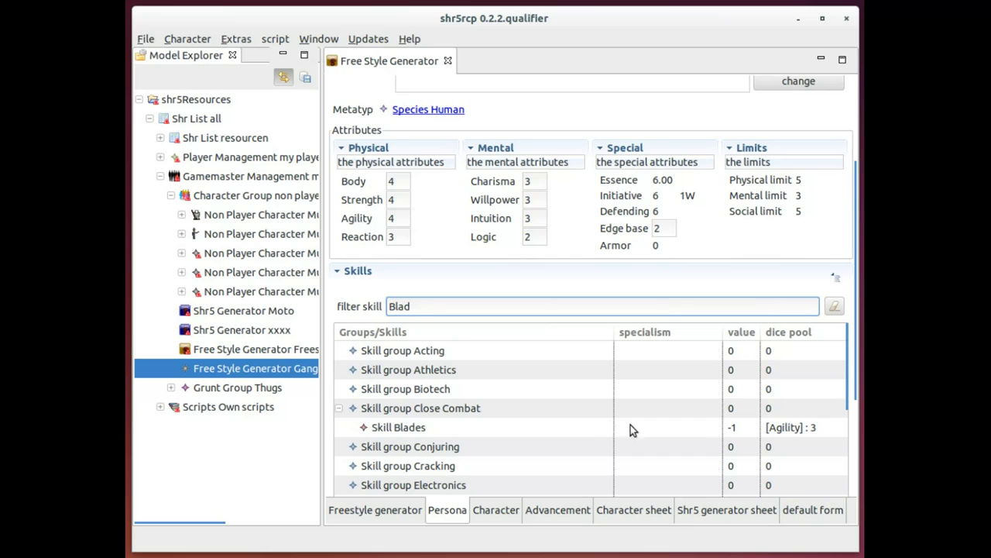
left_click(742, 427)
left_click(756, 425)
left_click(754, 425)
left_click(785, 426)
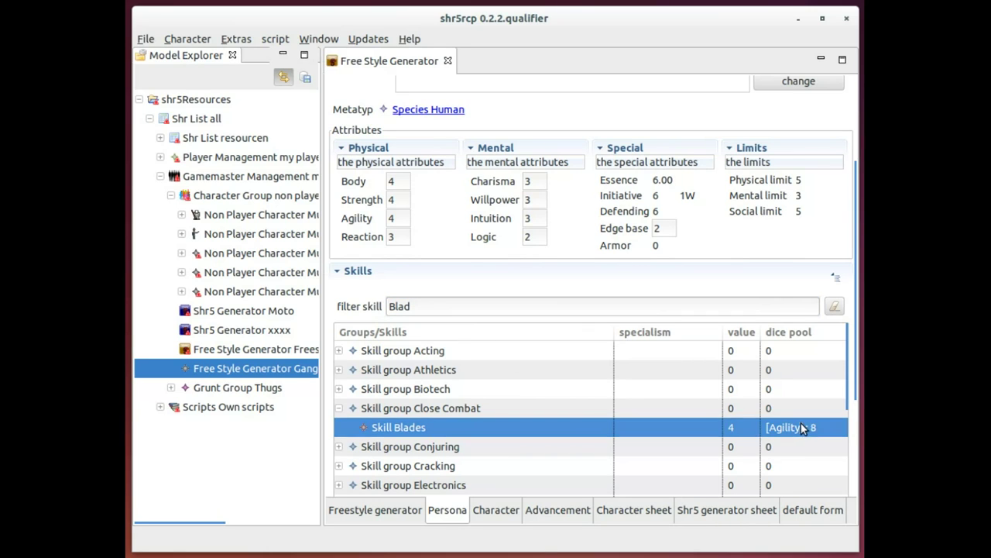
Step: Filter the skills for "Club" and set the Clubs skill to 3
left_click(834, 310)
left_click(798, 312)
type("Club")
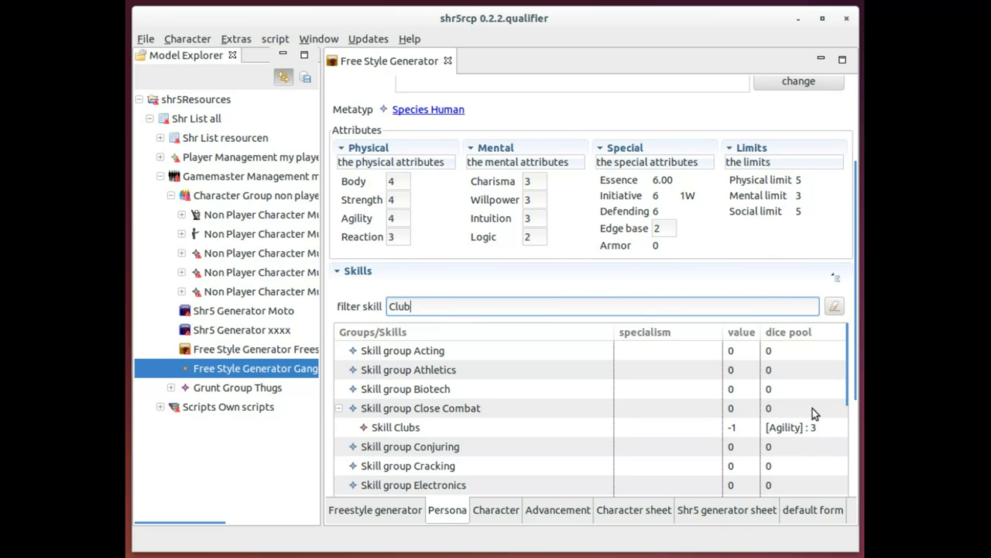
left_click(755, 428)
left_click(755, 425)
left_click(755, 425)
left_click(756, 424)
left_click(756, 425)
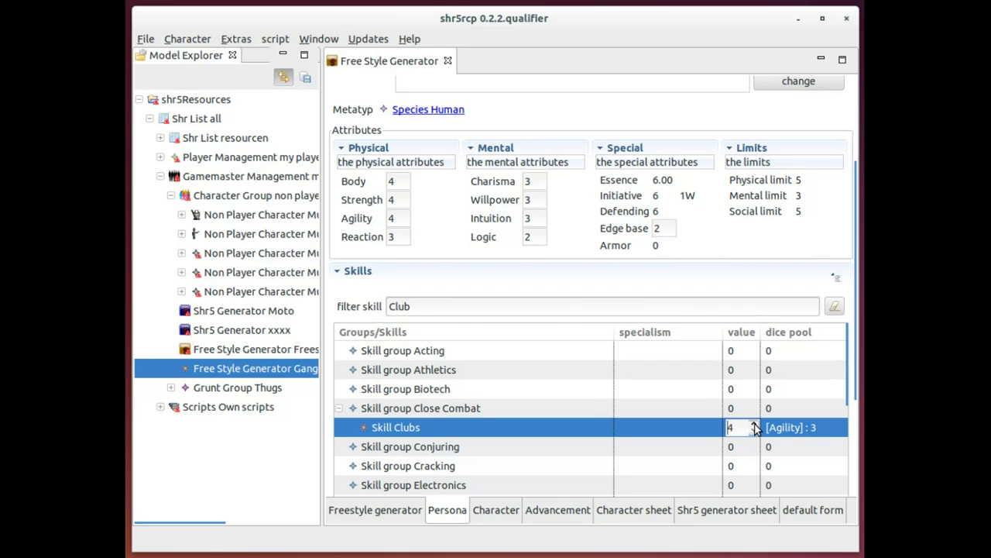
left_click(756, 430)
left_click(799, 428)
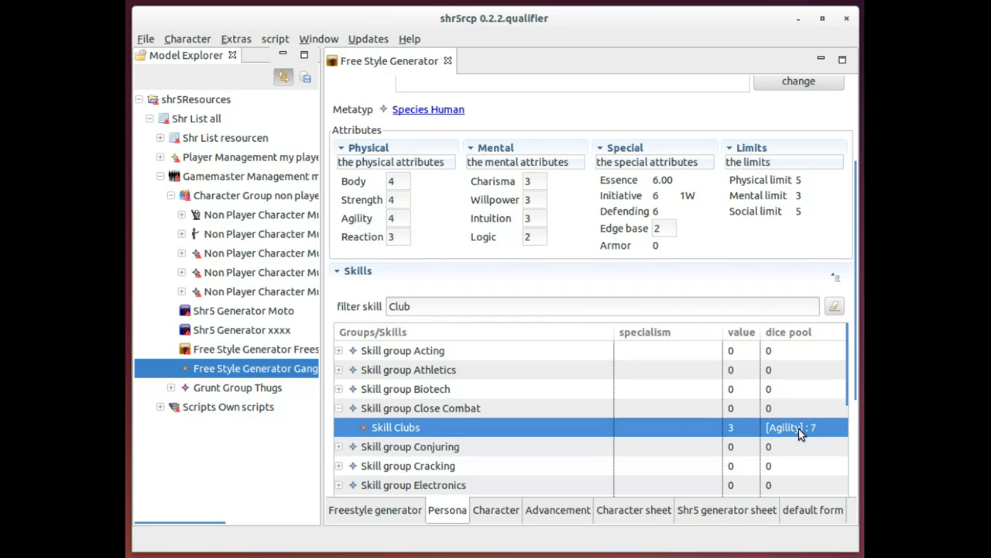
Step: Find the Etiquette skill, set it to 3 and give it the Street specialism
left_click(835, 306)
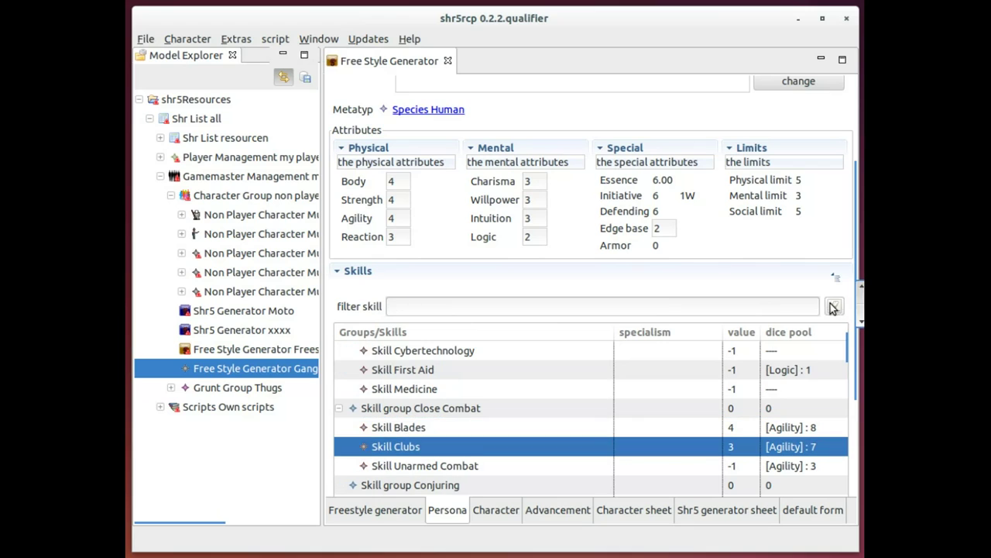
left_click(788, 308)
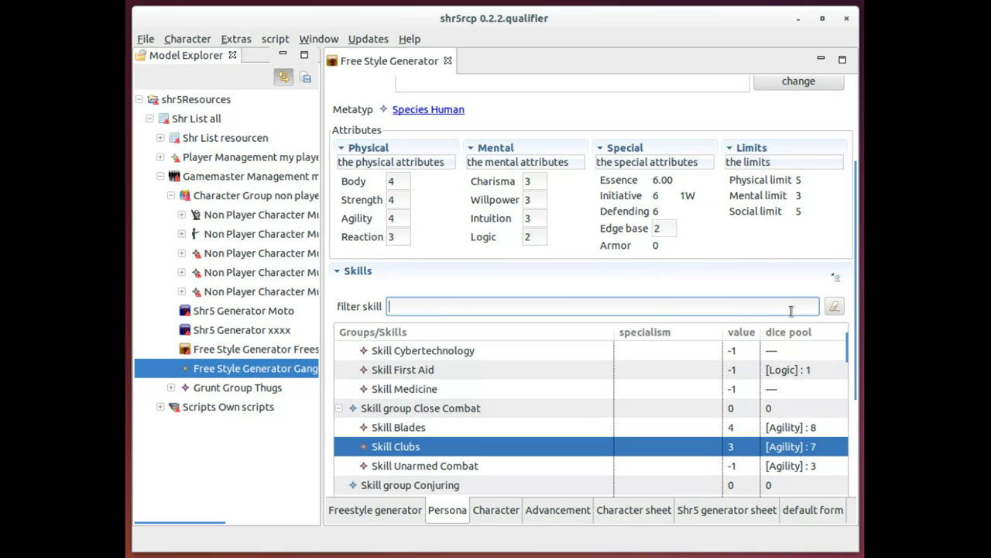
type("Et")
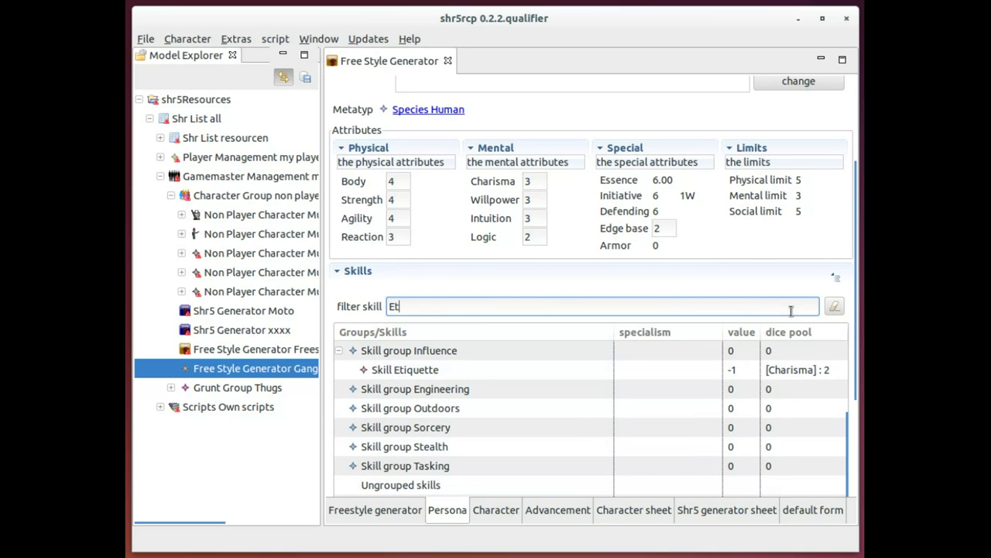
left_click(755, 369)
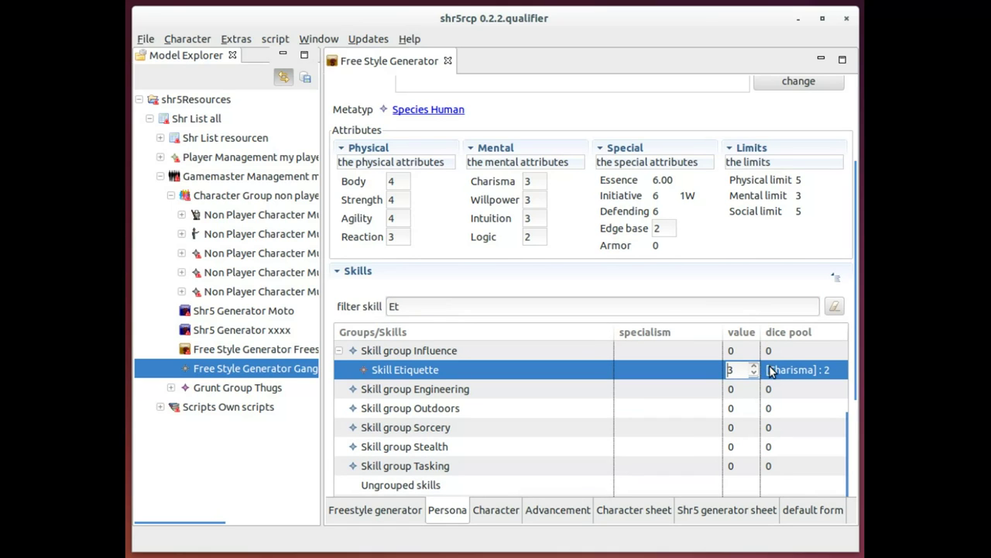
left_click(830, 370)
left_click(713, 370)
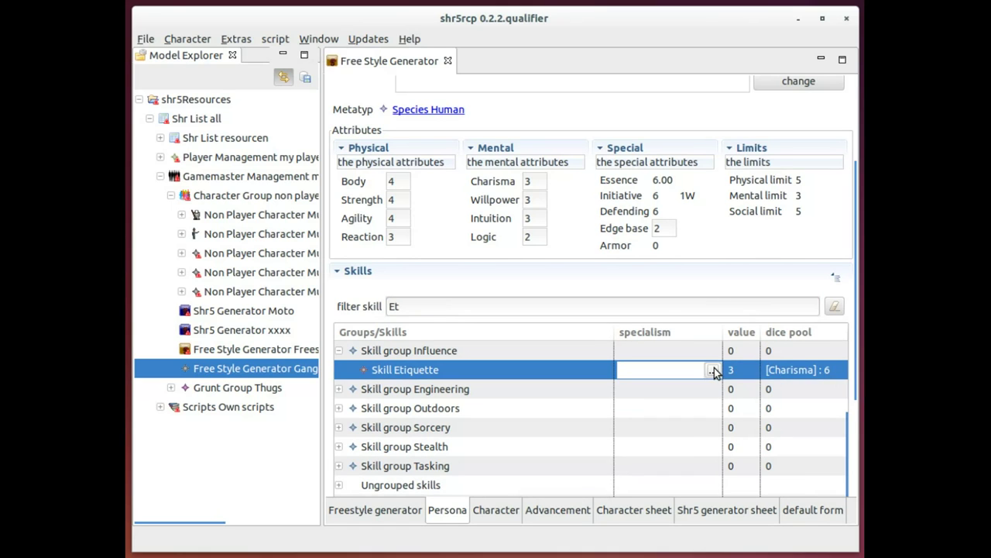
left_click(197, 181)
double_click(198, 181)
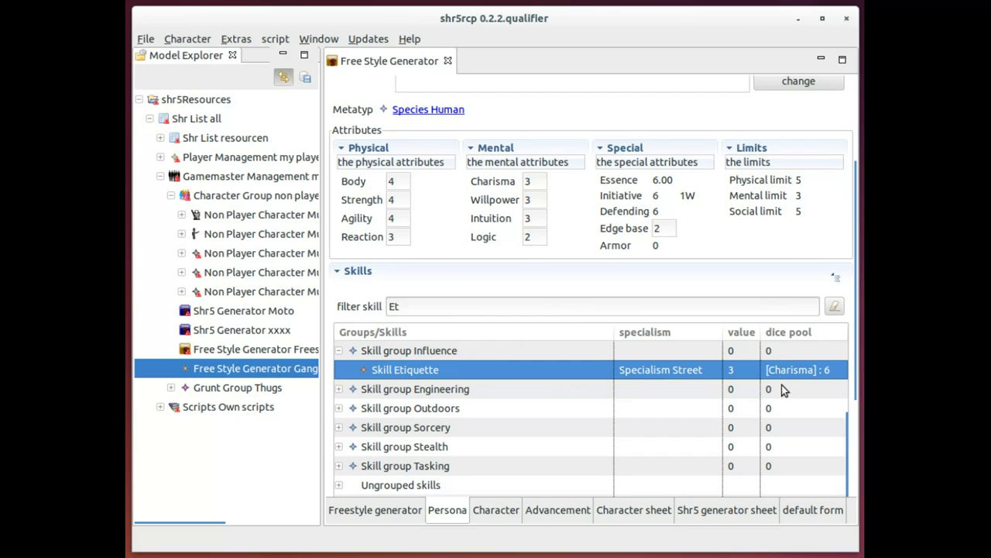
Step: Filter the skills for "Int" and set the Intimidation skill to 4
left_click(836, 307)
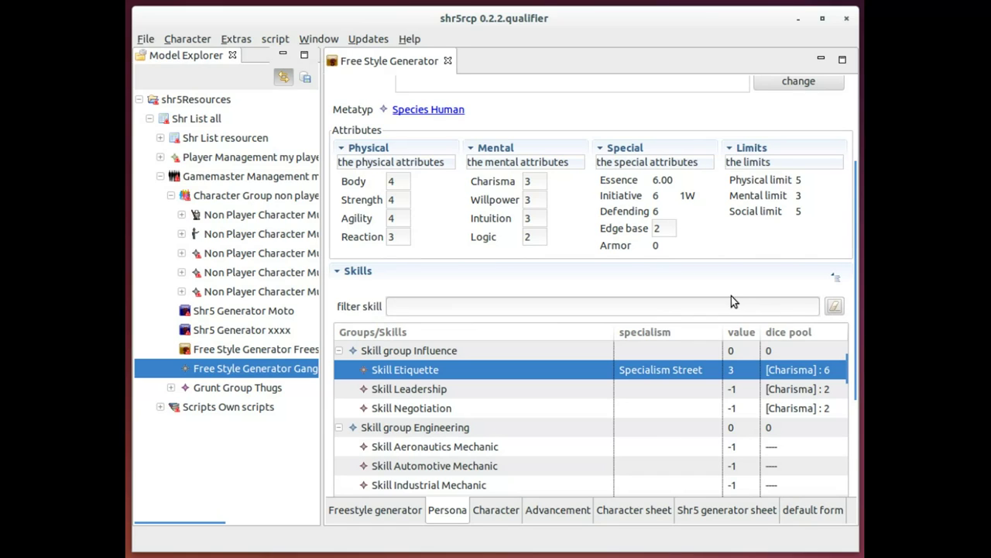
left_click(751, 305)
type("Int")
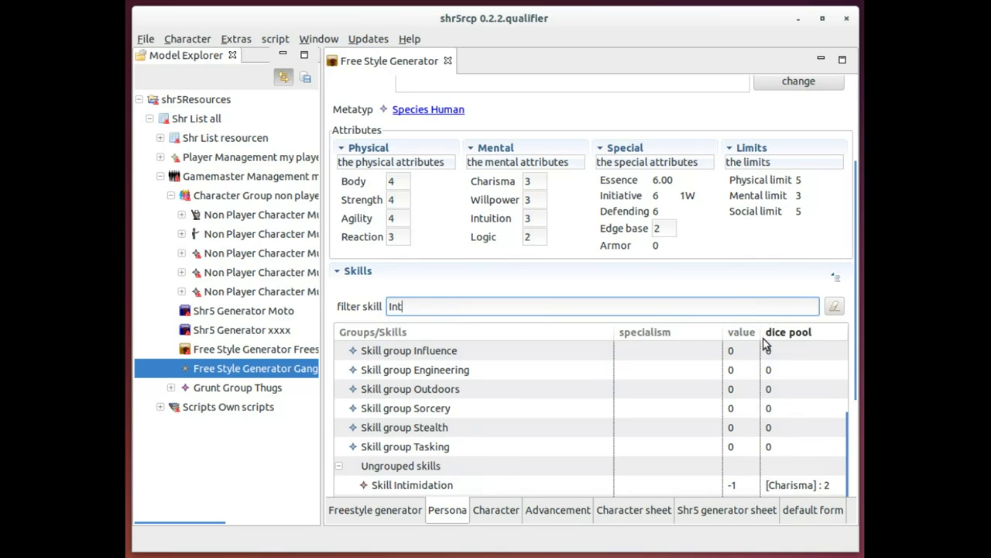
left_click(753, 483)
left_click(755, 484)
left_click(755, 481)
left_click(755, 482)
left_click(755, 481)
left_click(756, 481)
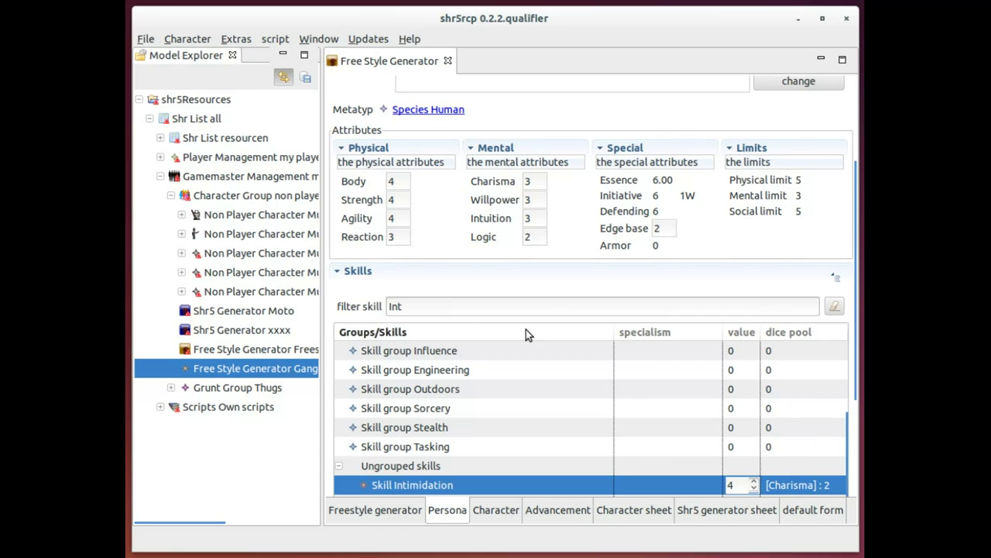
Step: Filter the skills for "Pist" and set the Pistols skill to 4
left_click(633, 307)
type("Pist")
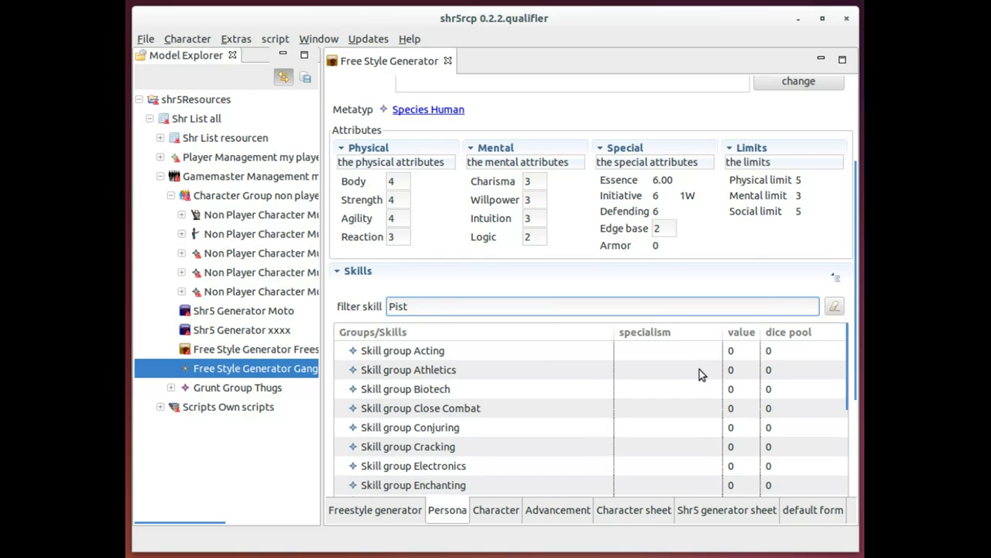
scroll(701, 368, "down", 3)
scroll(705, 374, "down", 1)
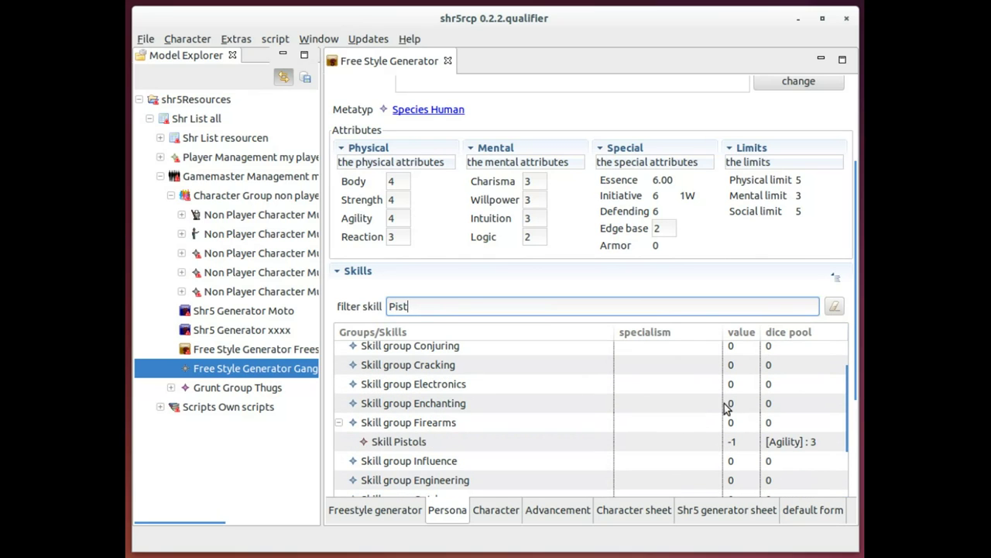
left_click(749, 443)
left_click(756, 439)
left_click(801, 448)
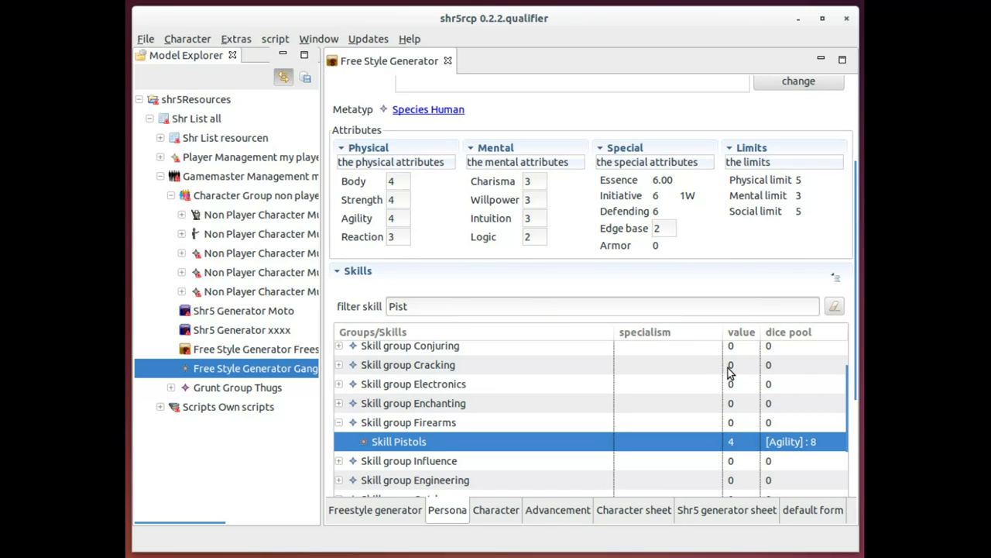
Step: Filter the skills for "Una" and set the Unarmed Combat skill to 3
double_click(739, 306)
type("Una")
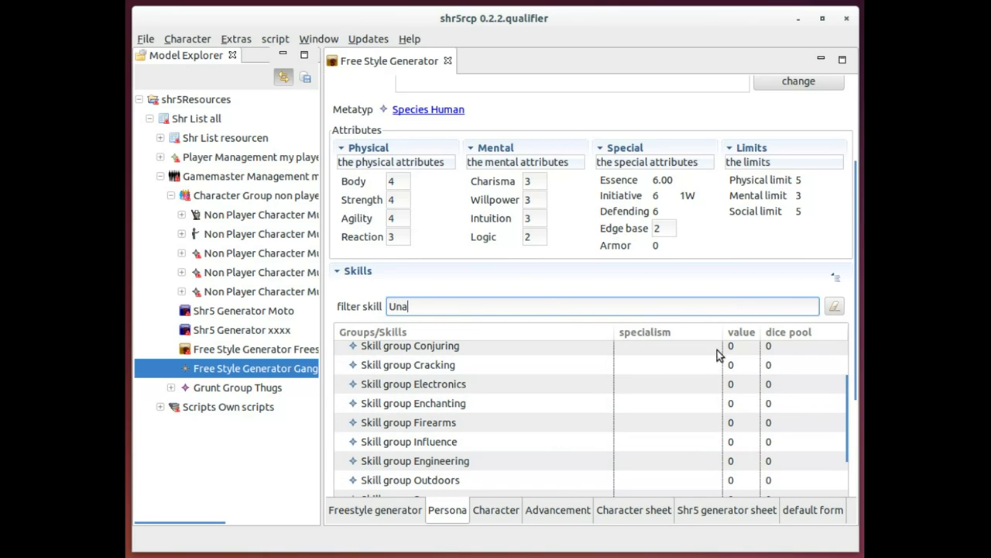
left_click(755, 431)
type("3")
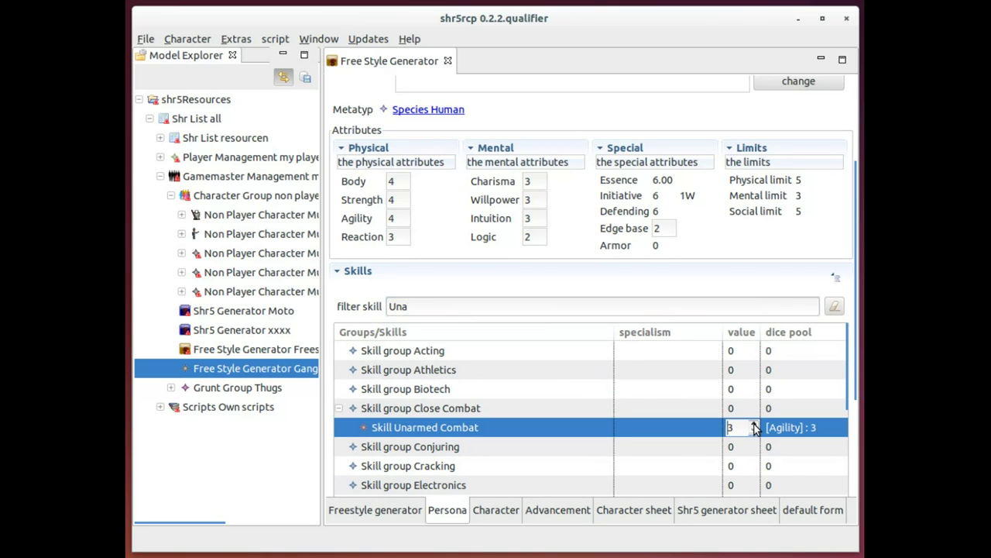
left_click(807, 432)
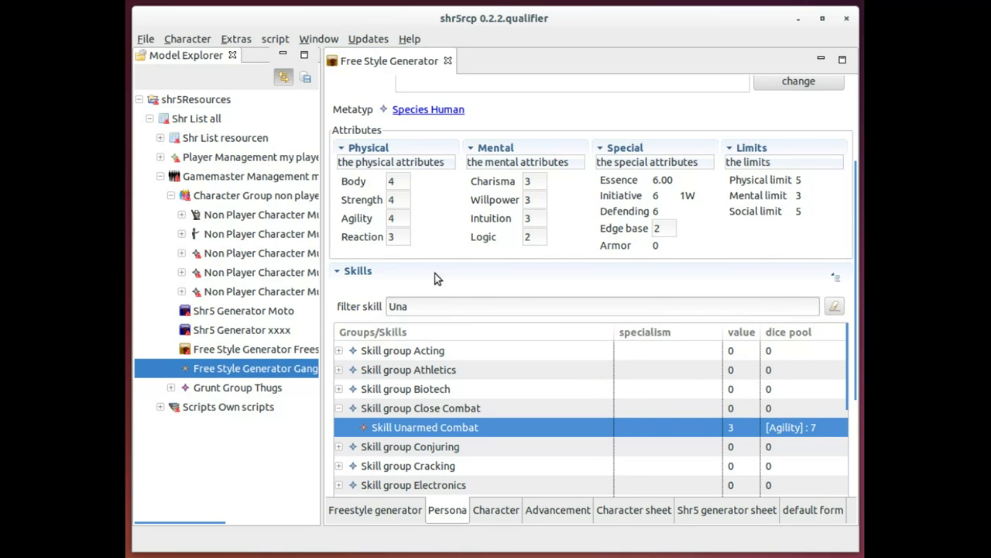
Step: Collapse the skills section and add the Toughness quality to the character, filtering the choices for "To"
left_click(353, 272)
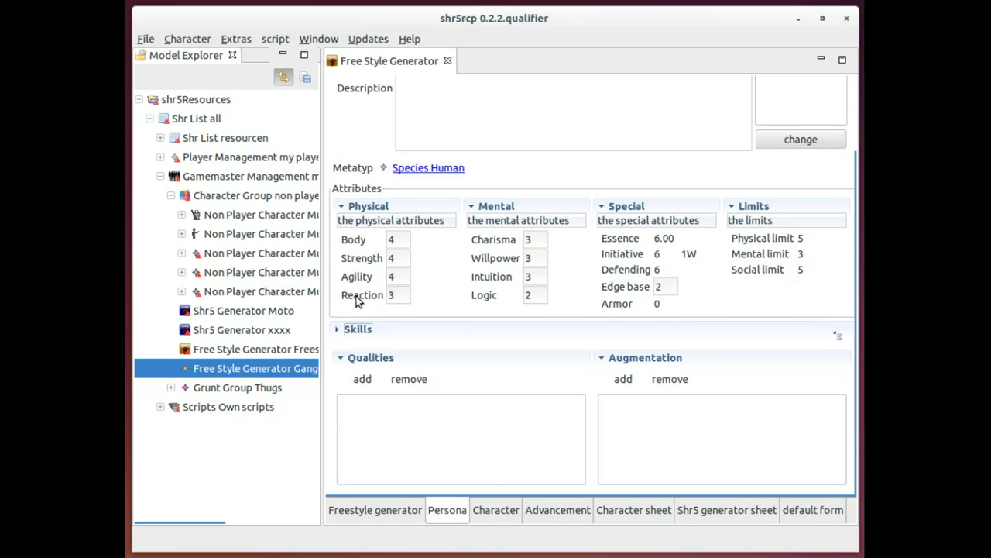
left_click(364, 370)
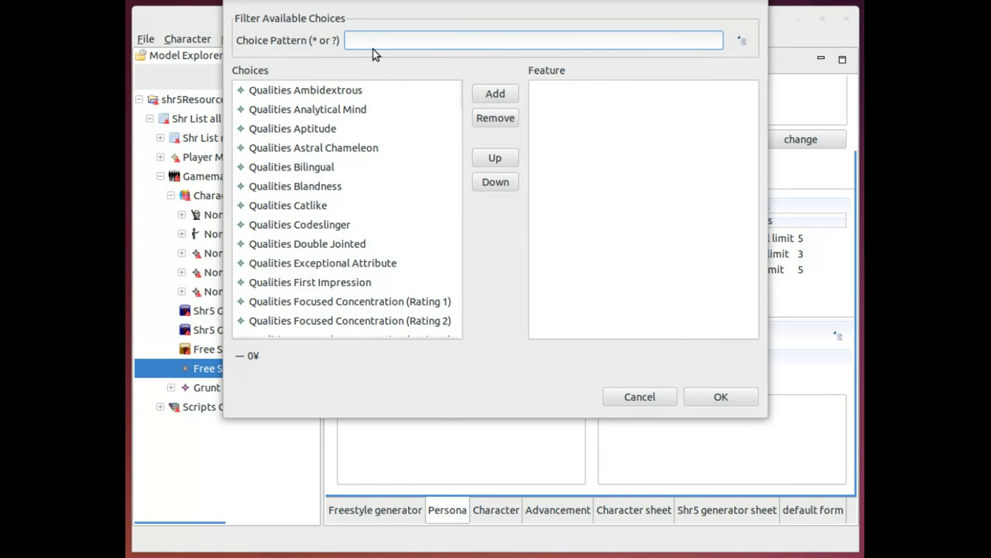
type("To")
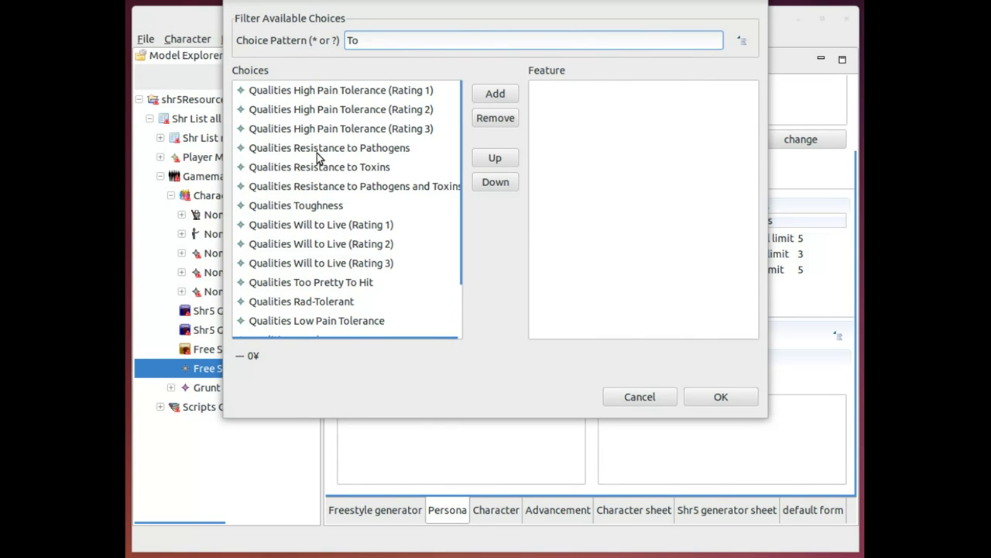
double_click(321, 206)
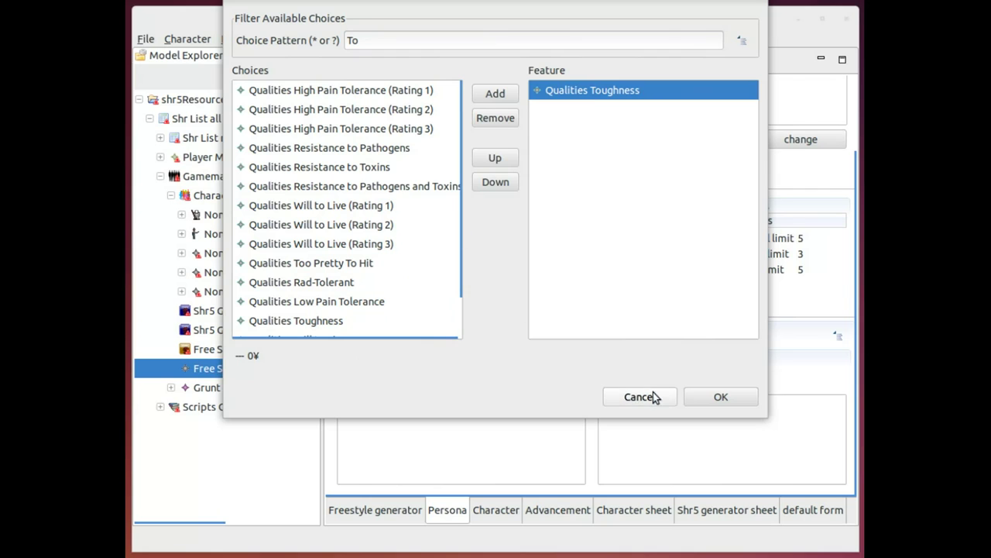
left_click(722, 396)
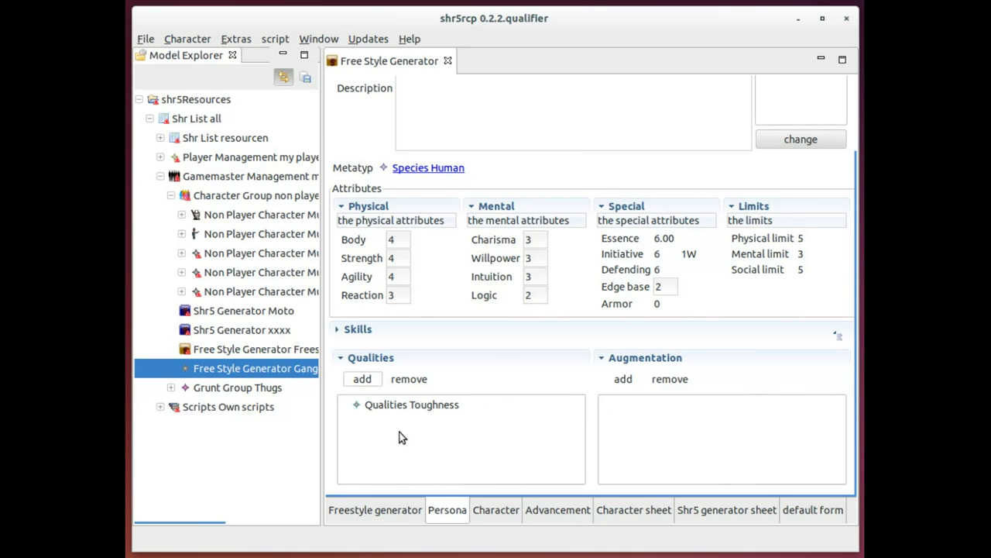
Step: Set the character's native language to English
left_click(488, 510)
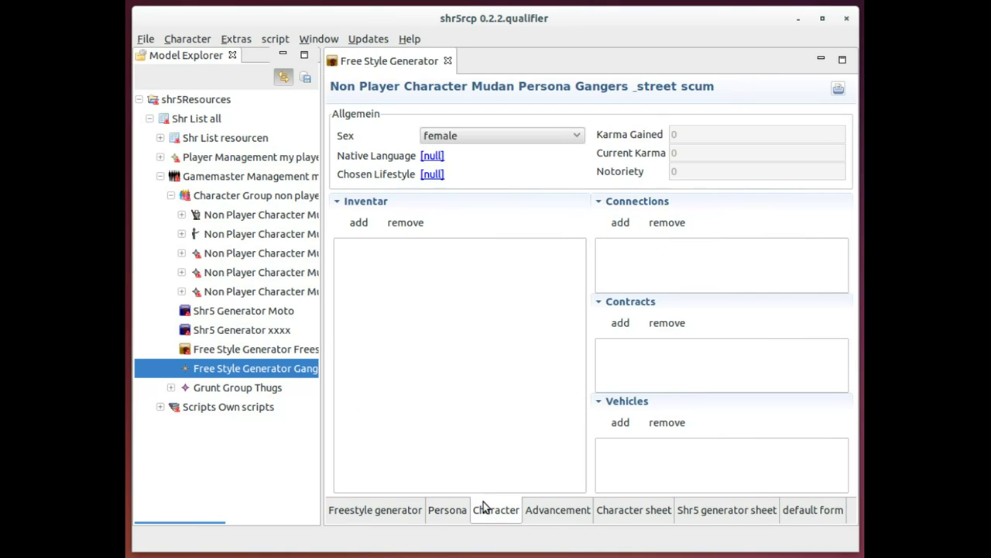
left_click(432, 156)
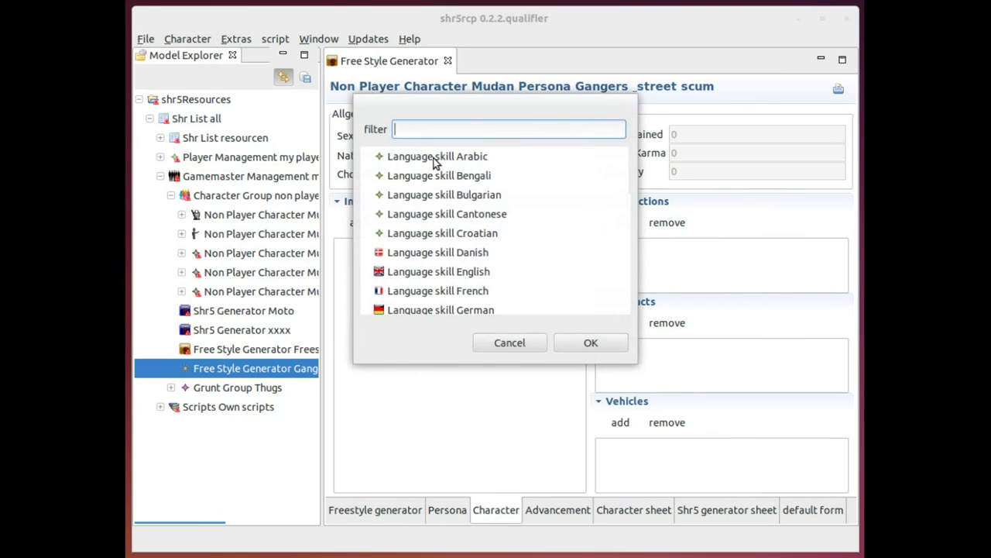
double_click(446, 273)
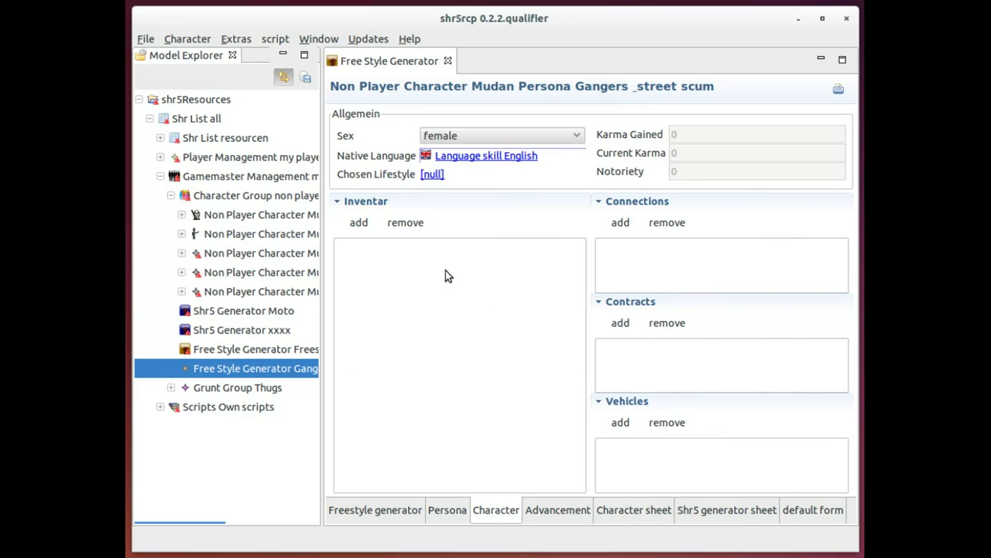
Step: Filter the available inventory items for "Br" and pick the Browning Ultra-Power firearm
left_click(358, 222)
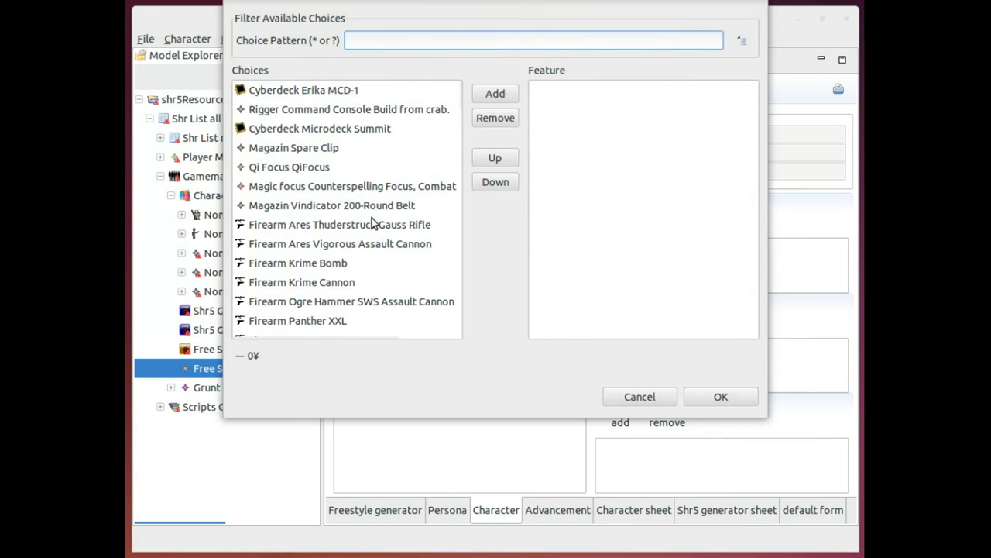
type("Br")
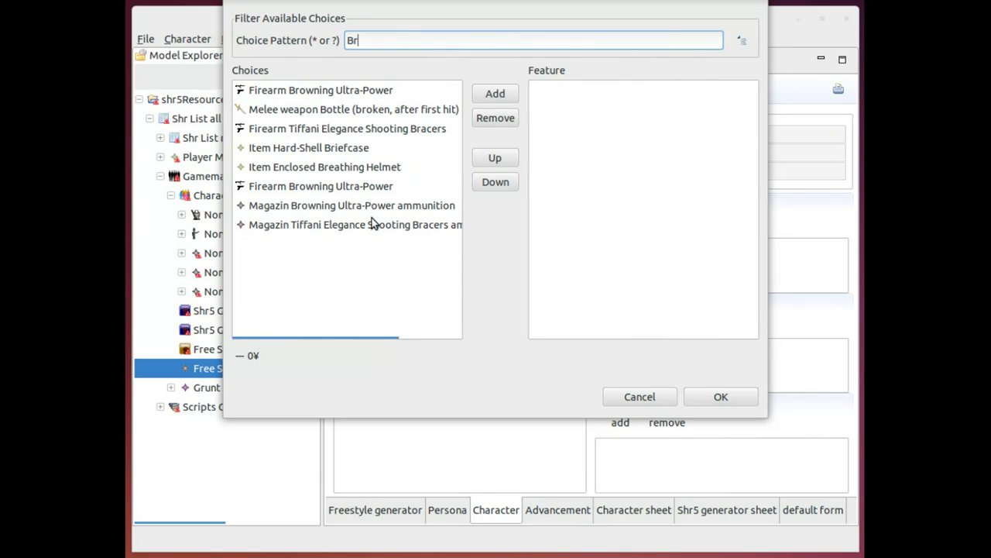
double_click(341, 91)
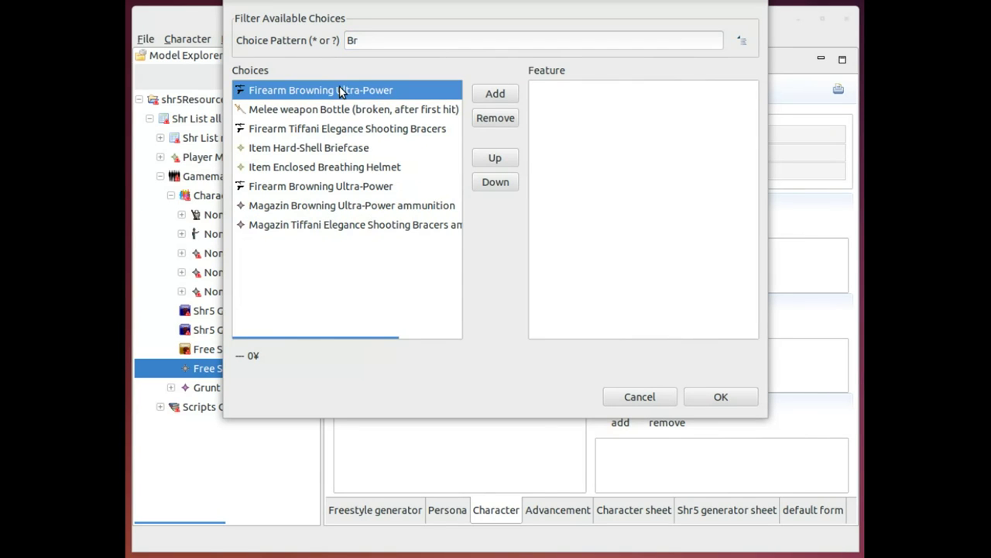
Step: Restrict the inventory choices, filter them for "Kn" and pick the melee weapon Knife
left_click(393, 44)
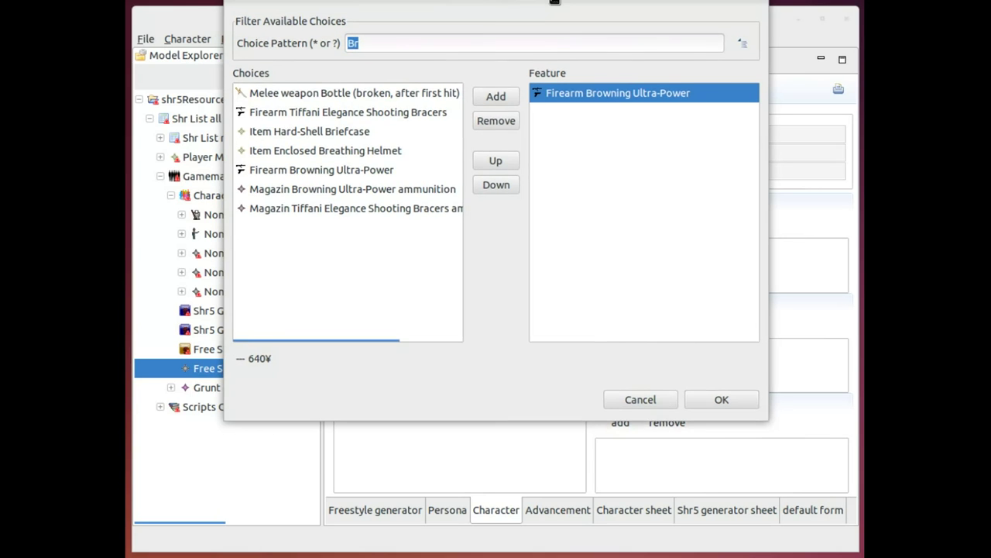
left_click_drag(560, 11, 562, 44)
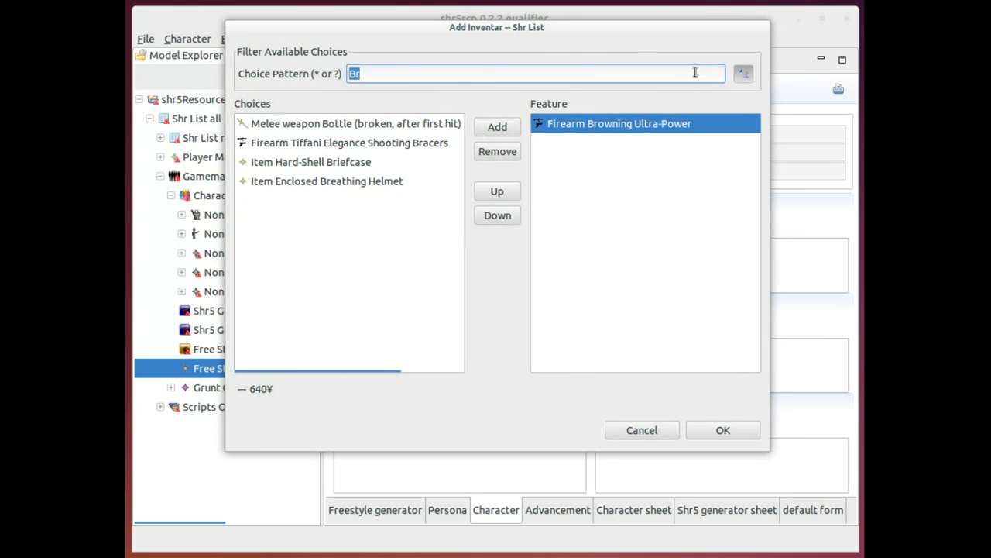
type("Kn")
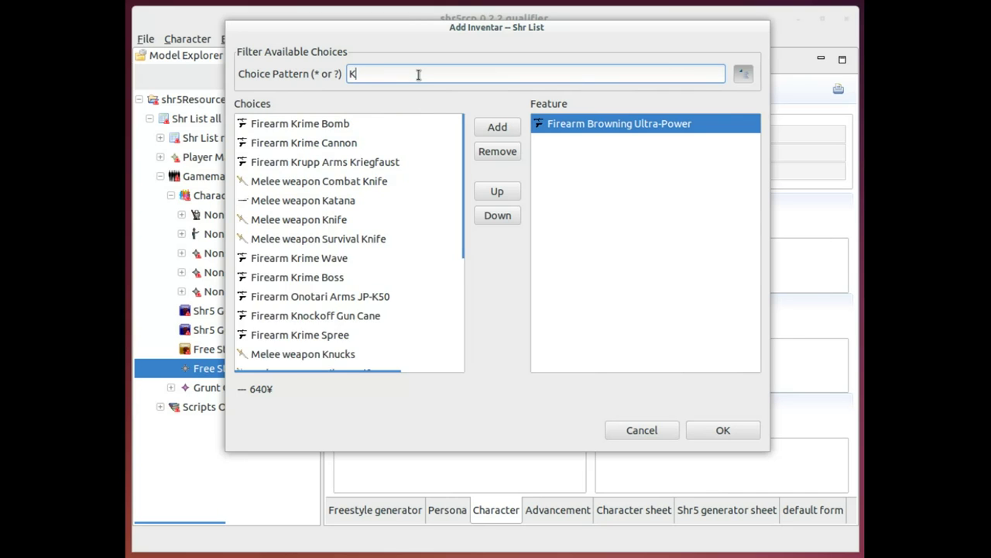
double_click(326, 143)
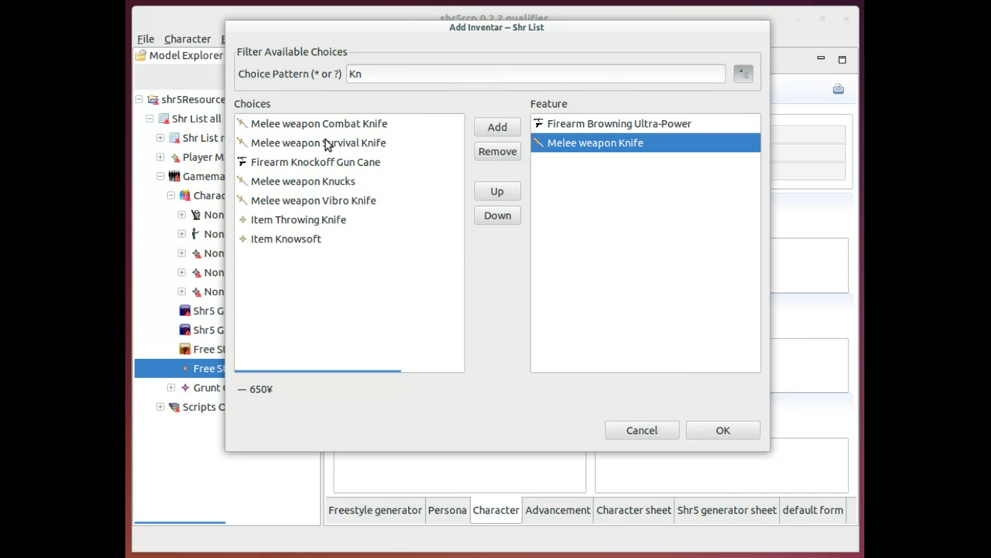
Step: Filter the inventory choices for "Meta", pick the Meta Link commlink and accept the picked items
left_click(389, 72)
type("M")
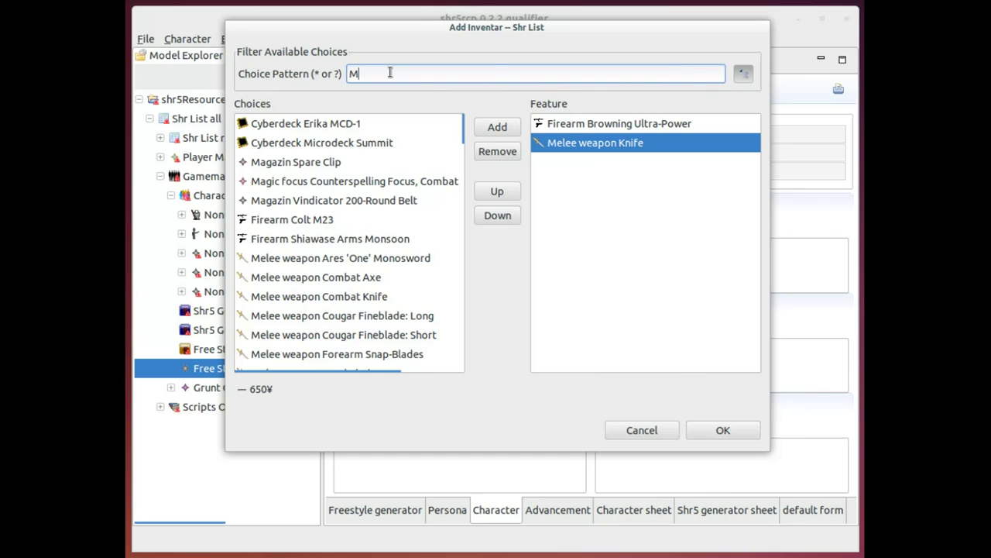
type("eta")
left_click(316, 120)
double_click(316, 124)
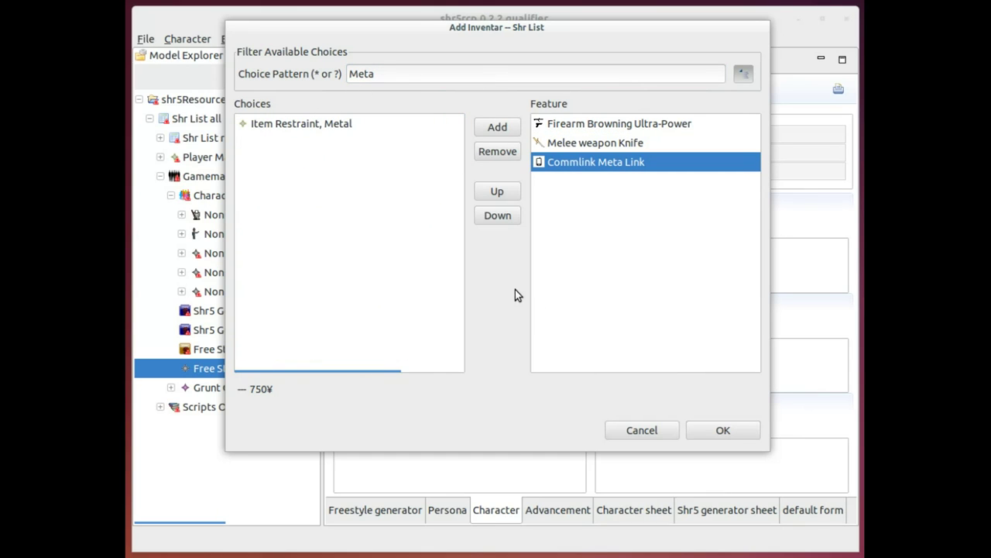
left_click(737, 429)
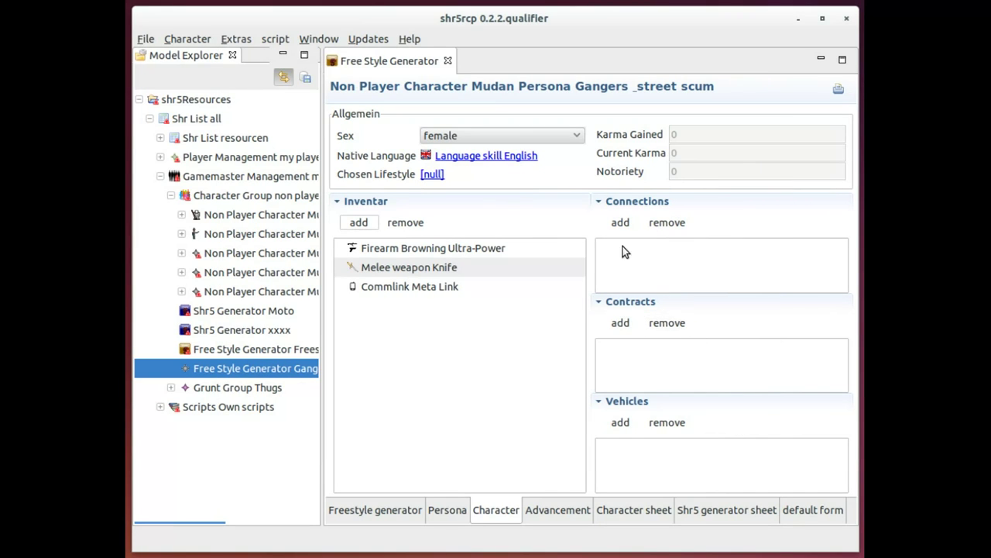
Step: Add the Street lifestyle to the contracts and assign it as the character's chosen lifestyle
left_click(625, 322)
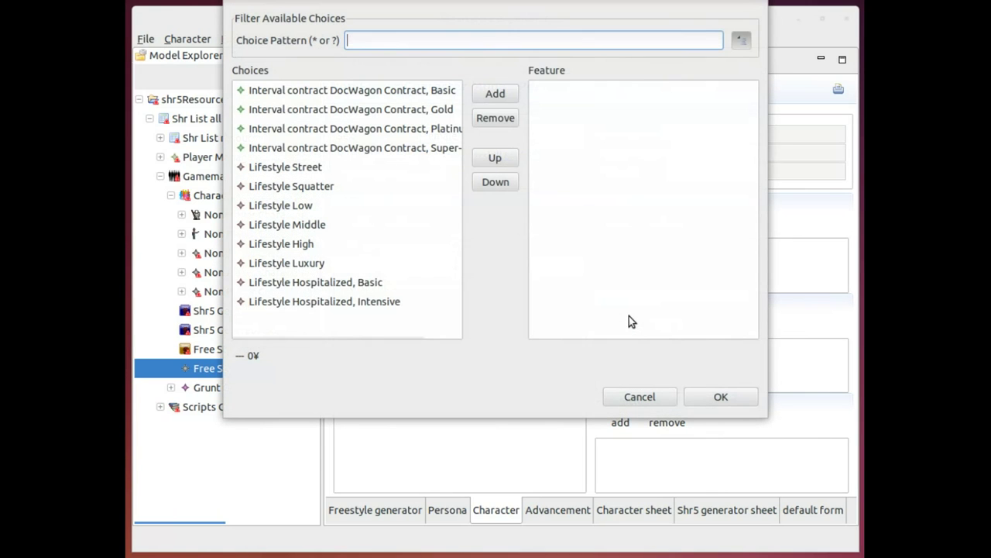
double_click(303, 169)
left_click(721, 395)
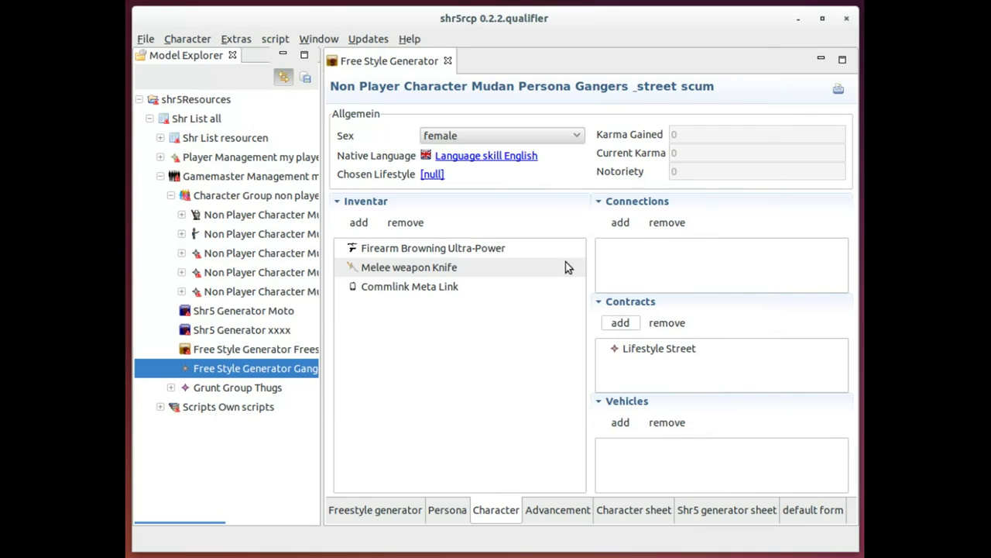
left_click(428, 174)
double_click(426, 157)
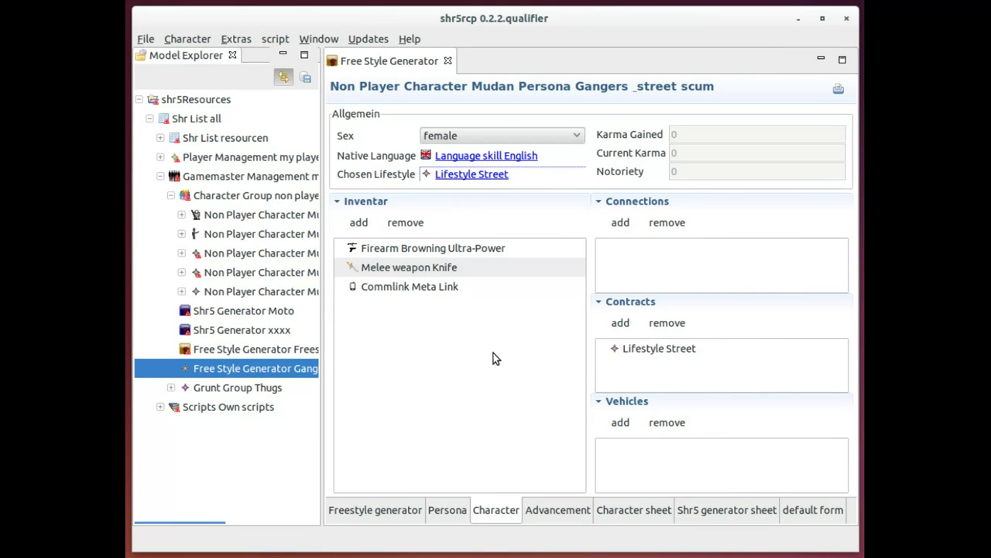
Step: Commit the Gangers & street scum character and open it from the non-player character group
left_click(376, 510)
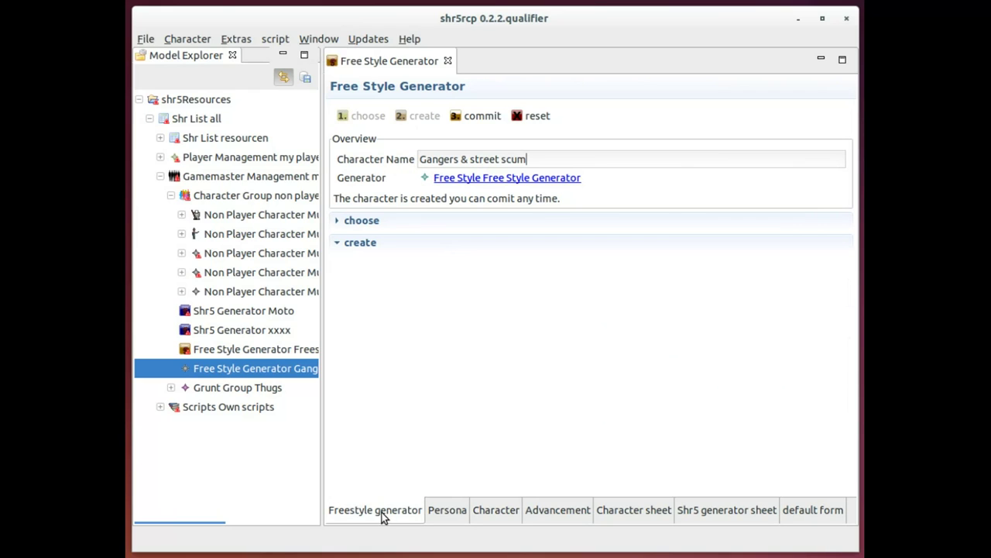
left_click(478, 118)
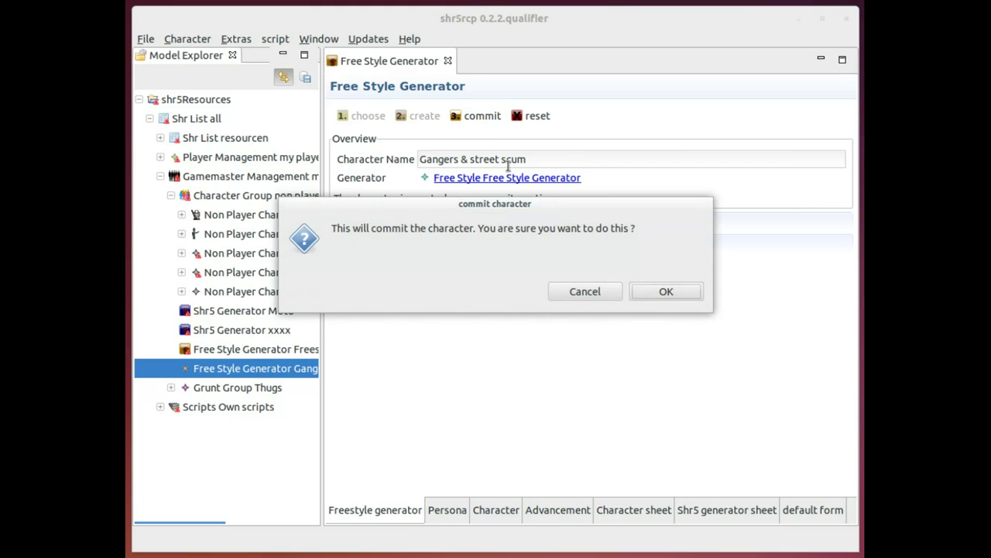
left_click(667, 295)
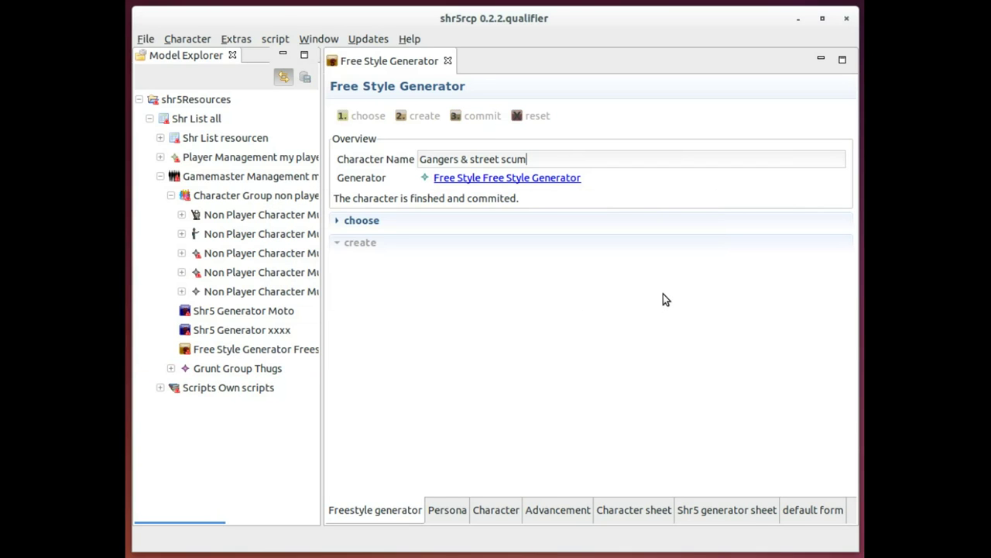
double_click(234, 292)
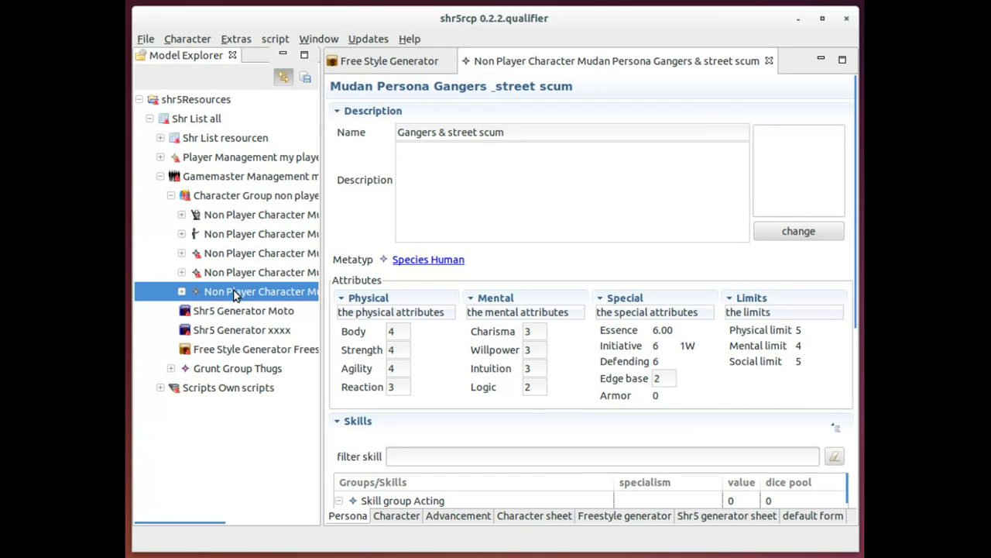
Step: Create a freestyle generator in Gamemaster Management my game stuff with the Free Style campaign and the non player group, keeping the current perspective
left_click(201, 40)
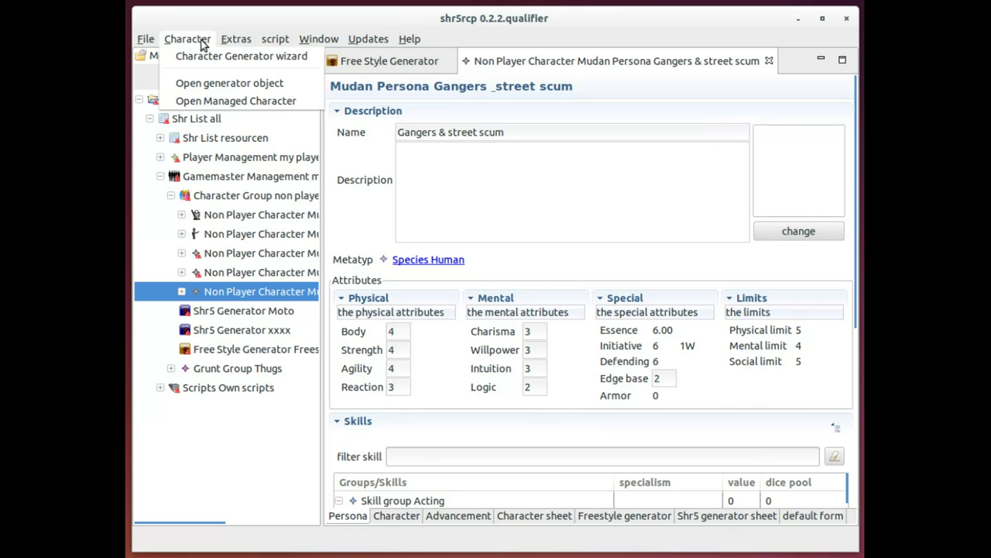
left_click(210, 58)
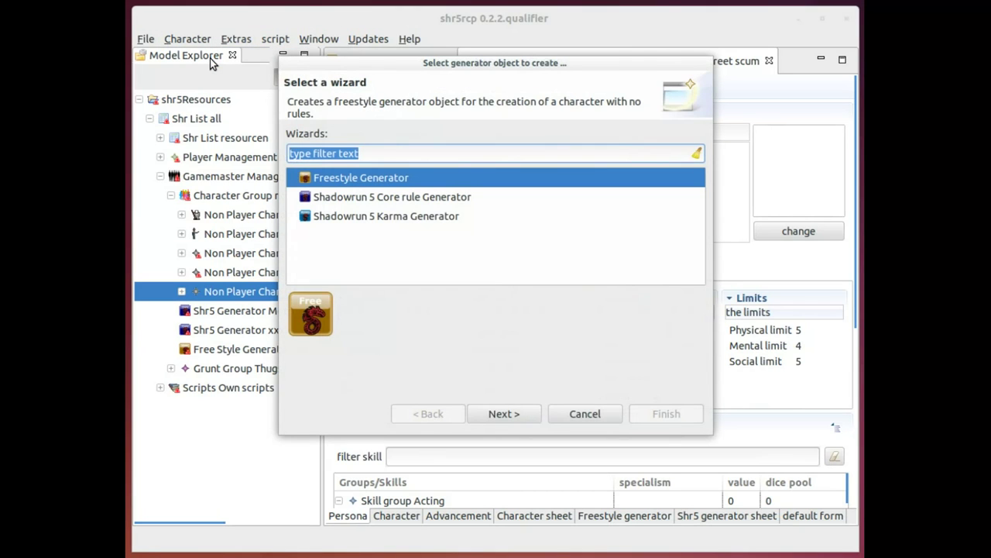
left_click(505, 413)
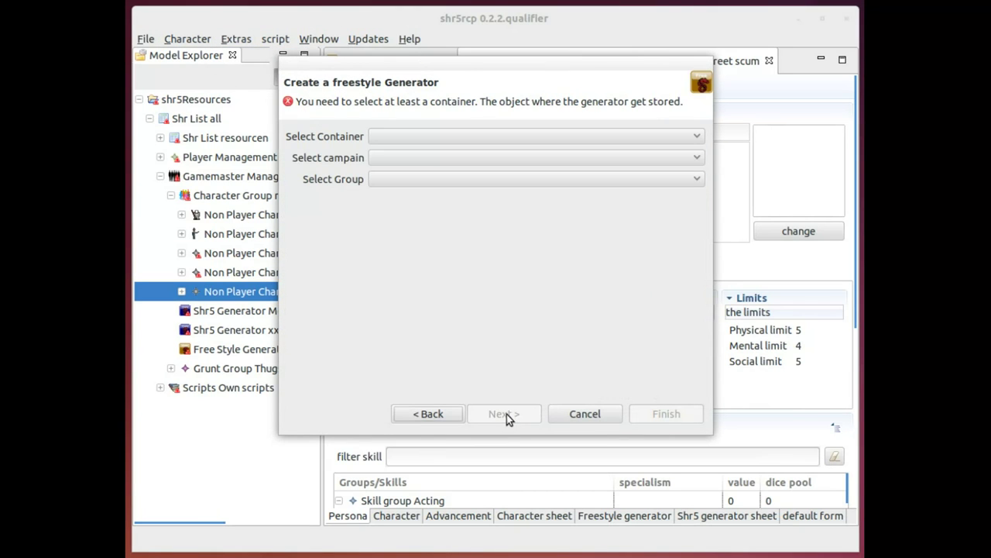
left_click(378, 134)
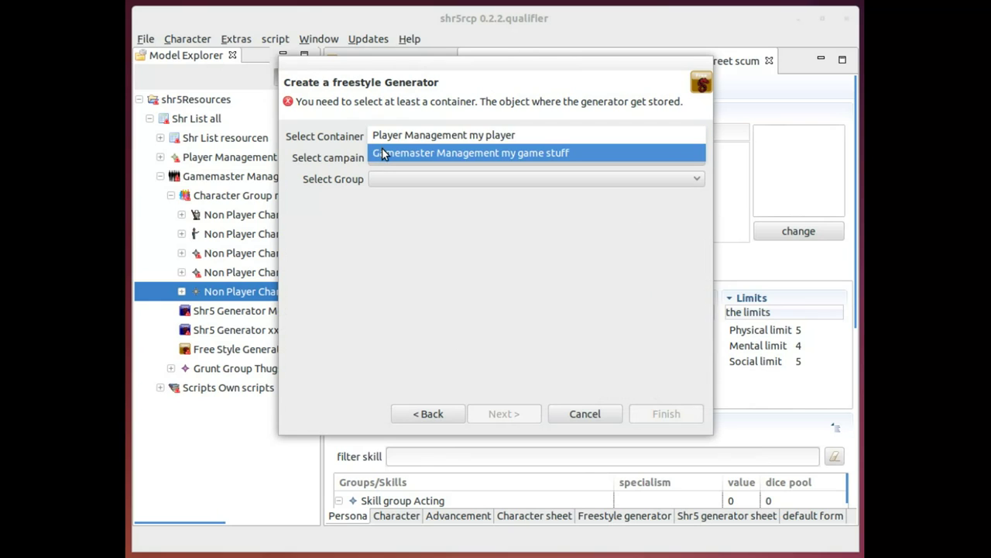
left_click(383, 153)
left_click(383, 152)
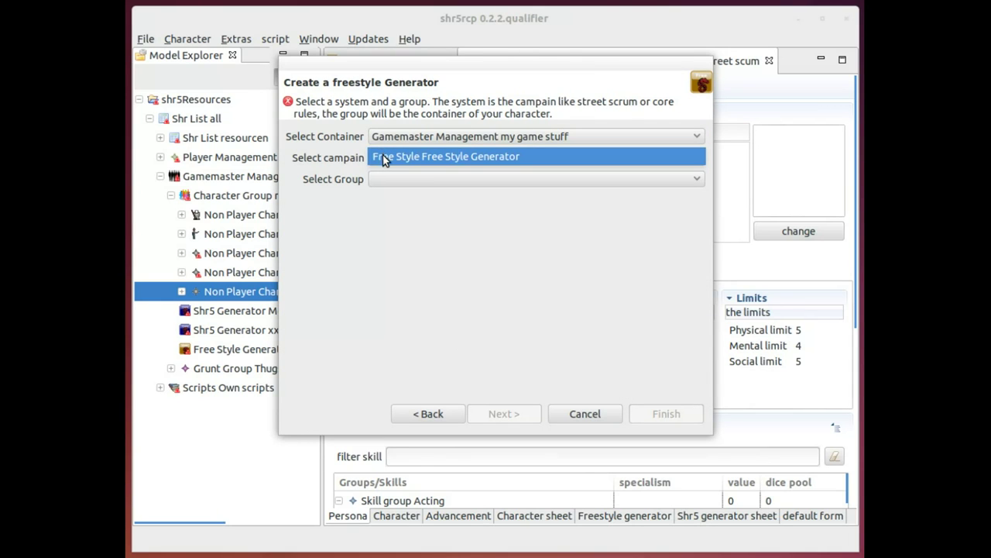
left_click(383, 156)
left_click(382, 178)
left_click(391, 194)
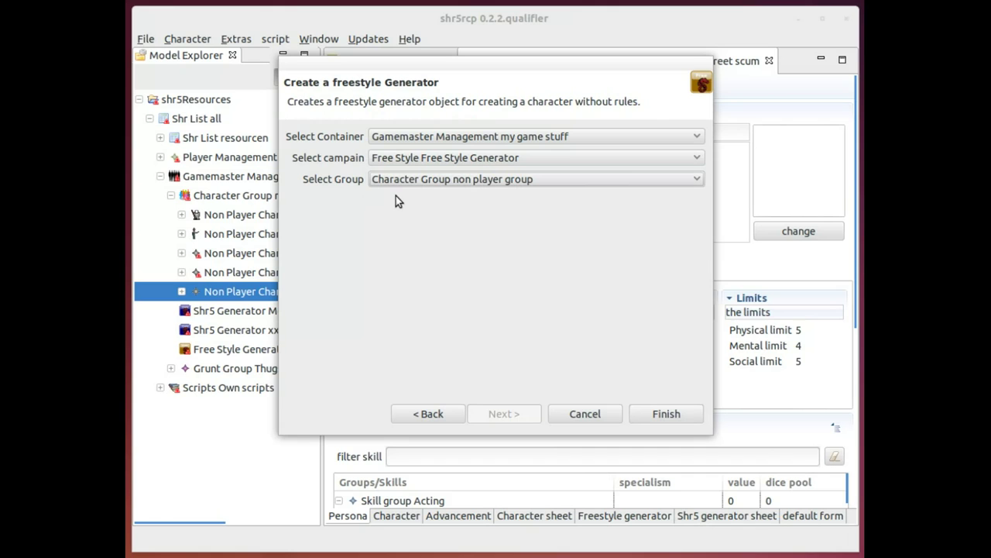
left_click(680, 418)
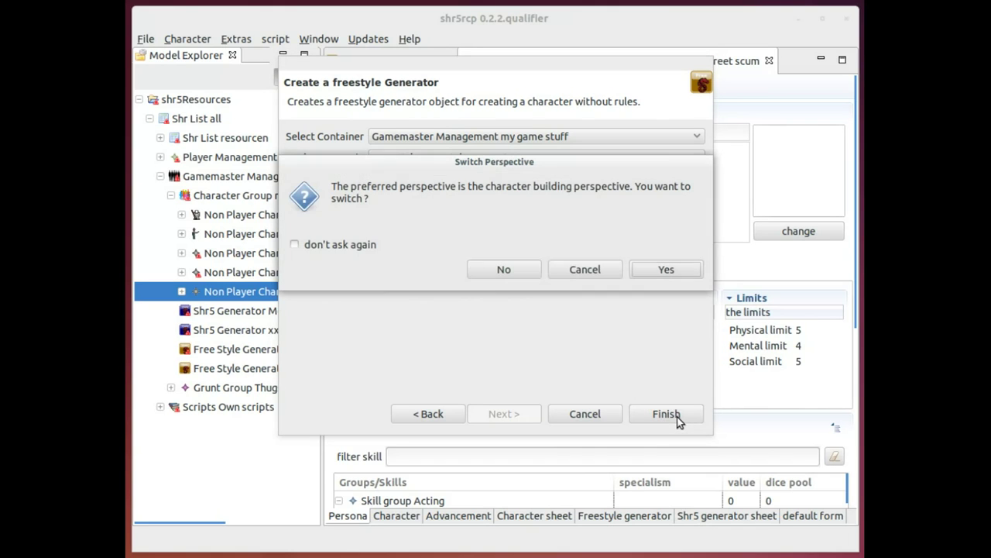
left_click(505, 269)
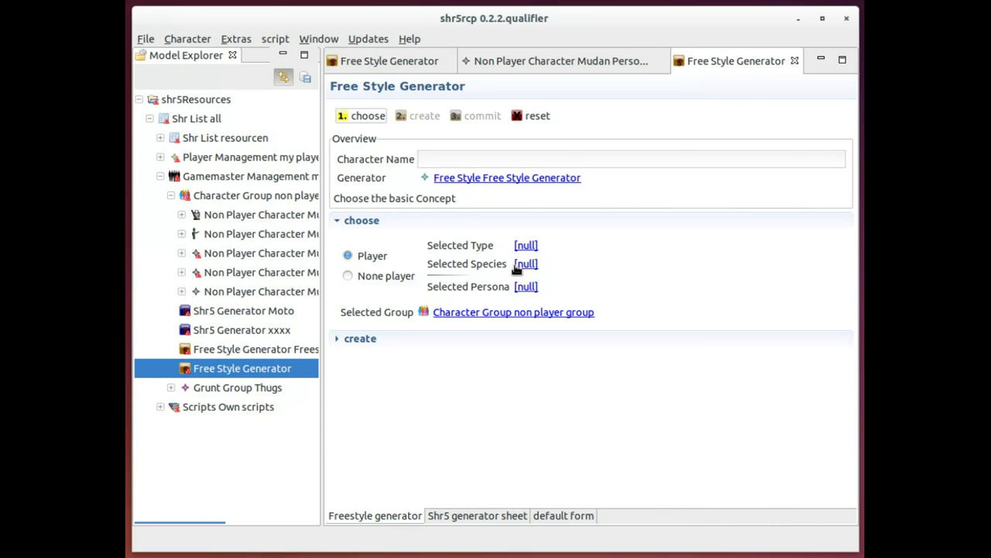
Step: Choose a none player character of type Mudan Persona and species Human, and create it
left_click(350, 275)
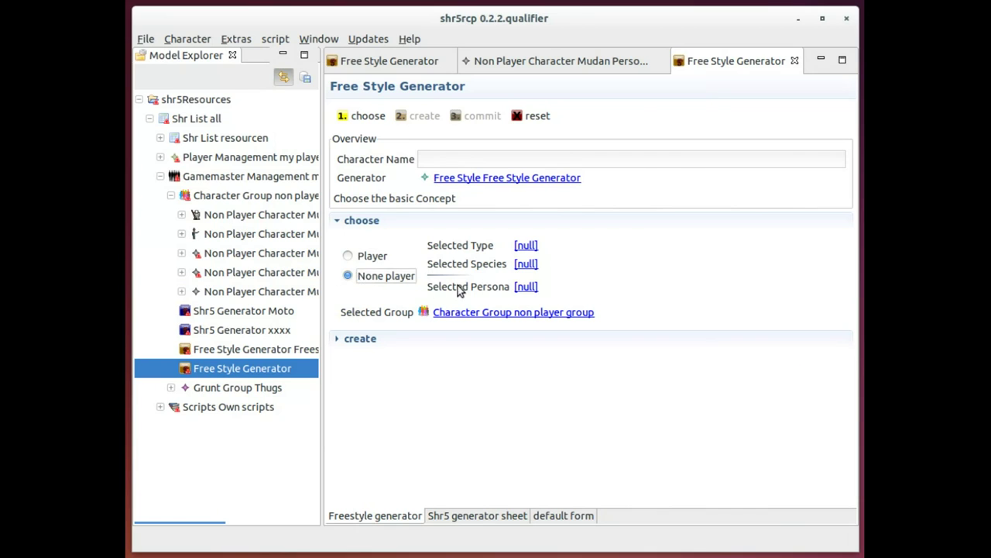
left_click(527, 245)
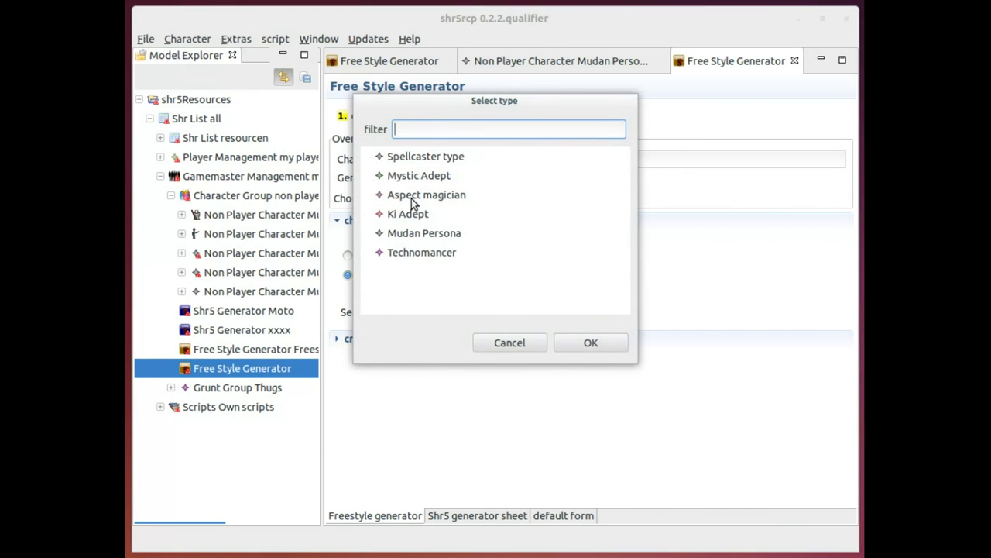
double_click(411, 235)
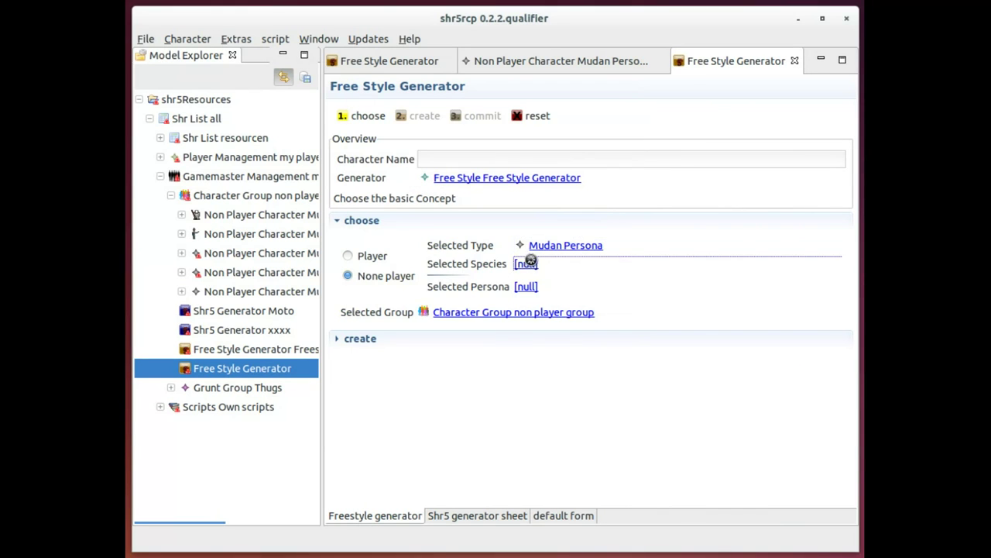
left_click(527, 264)
double_click(424, 157)
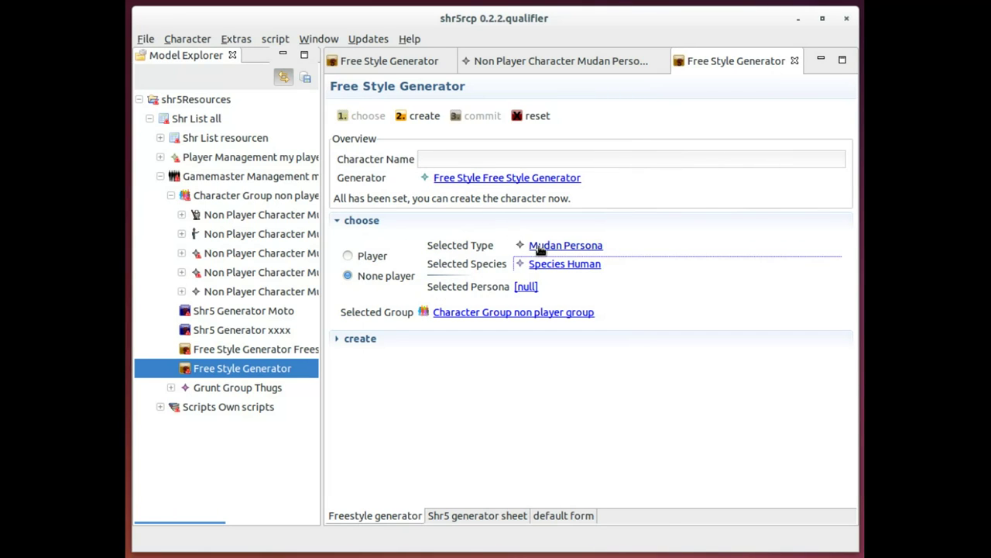
left_click(415, 116)
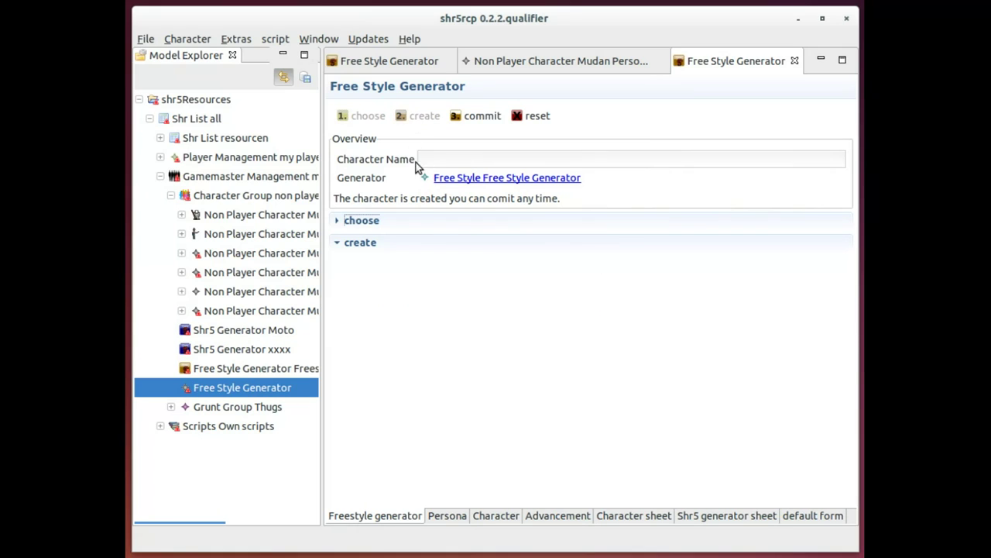
Step: Name the new persona "Gangers & street scum Lieutenant"
left_click(446, 515)
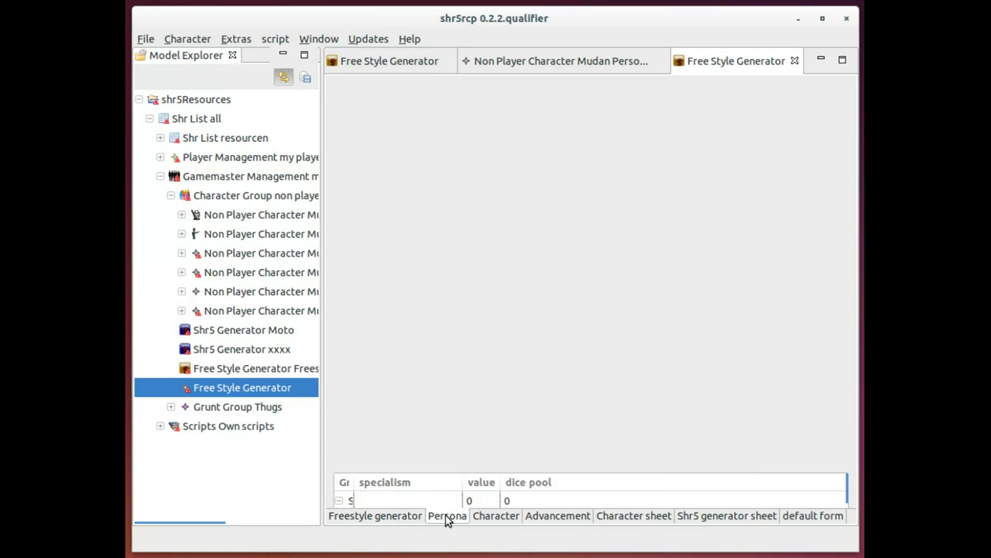
left_click(413, 131)
type("Gangers & street scum")
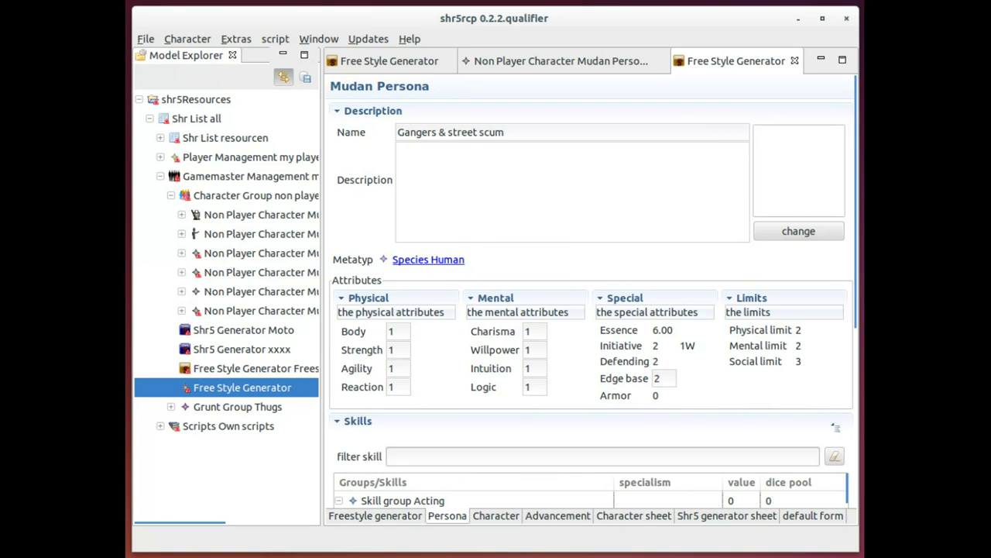
type("Lieutenant")
Step: Set the physical attributes Body, Strength, Agility and Reaction to 4 each
double_click(403, 332)
type("4")
double_click(399, 350)
type("4")
key("Tab")
type("4")
key("Tab")
type("4")
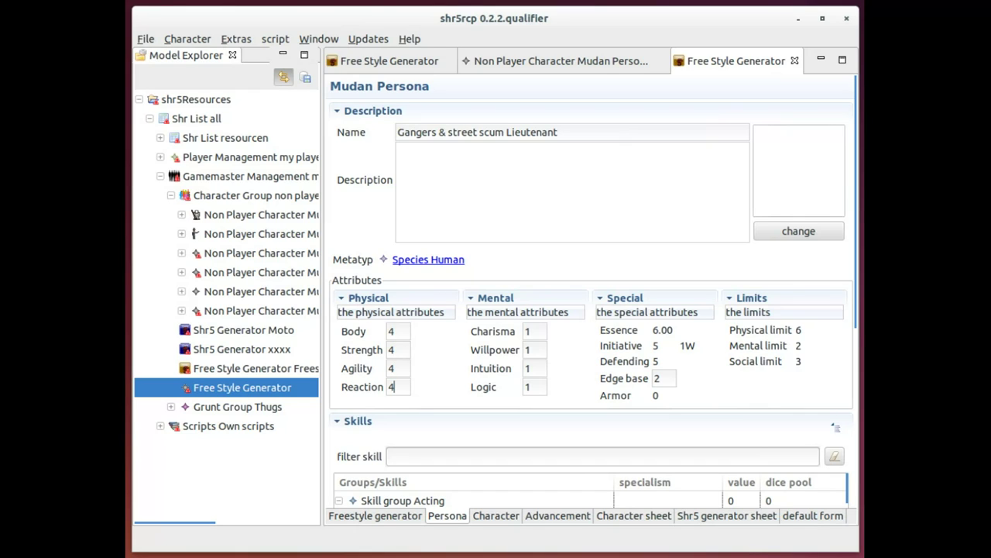
Step: Set the mental attributes Charisma, Willpower and Intuition to 4 and Logic to 3
key("Tab")
key("shift+End")
type("4")
key("Tab")
type("4")
key("Tab")
type("4")
key("Tab")
type("3")
Step: Filter the skills for "Blad" and set the Blades skill to 3
scroll(494, 350, "down", 5)
left_click(435, 306)
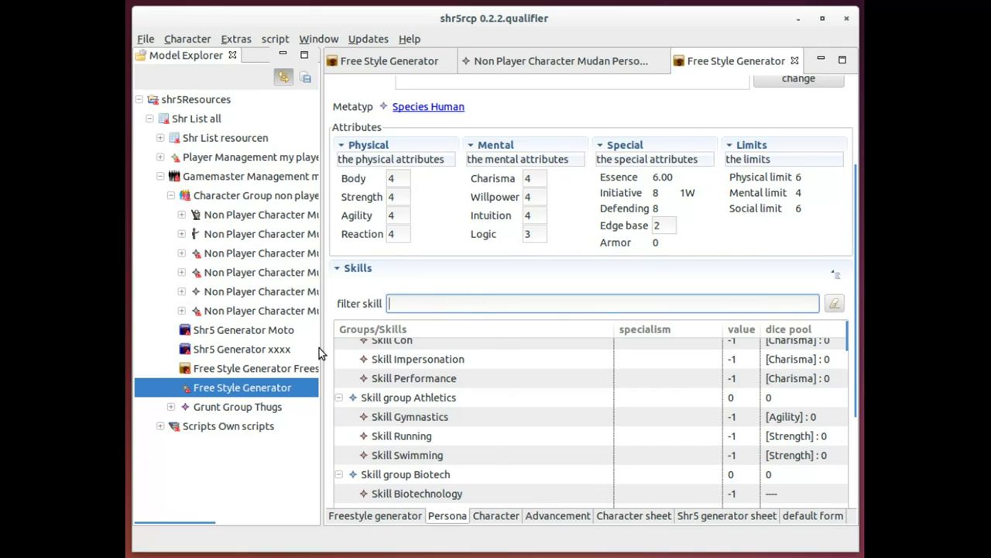
left_click(436, 303)
type("Blad")
left_click(732, 397)
type("3")
left_click(778, 397)
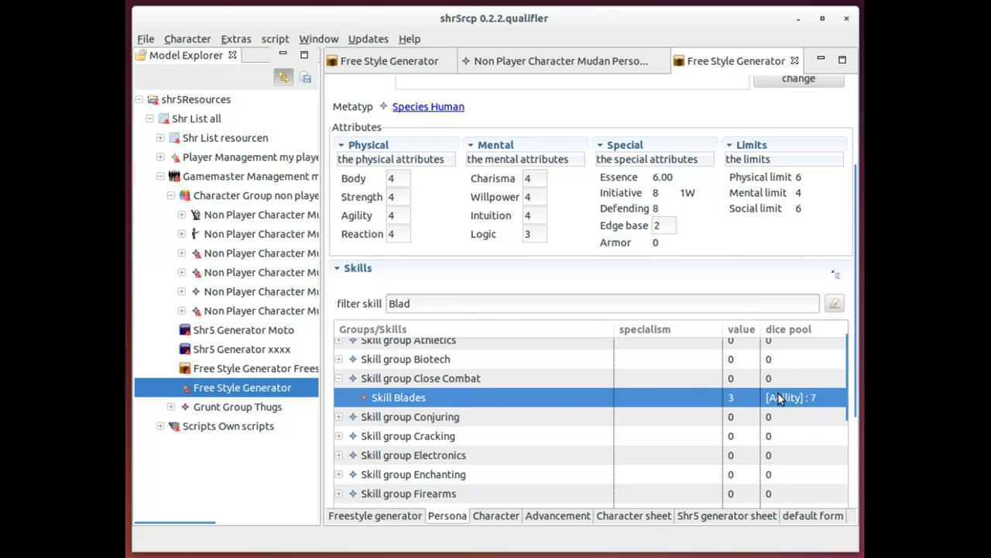
Step: Filter the skills for "Eti" and set the Etiquette skill to 4
left_click(834, 302)
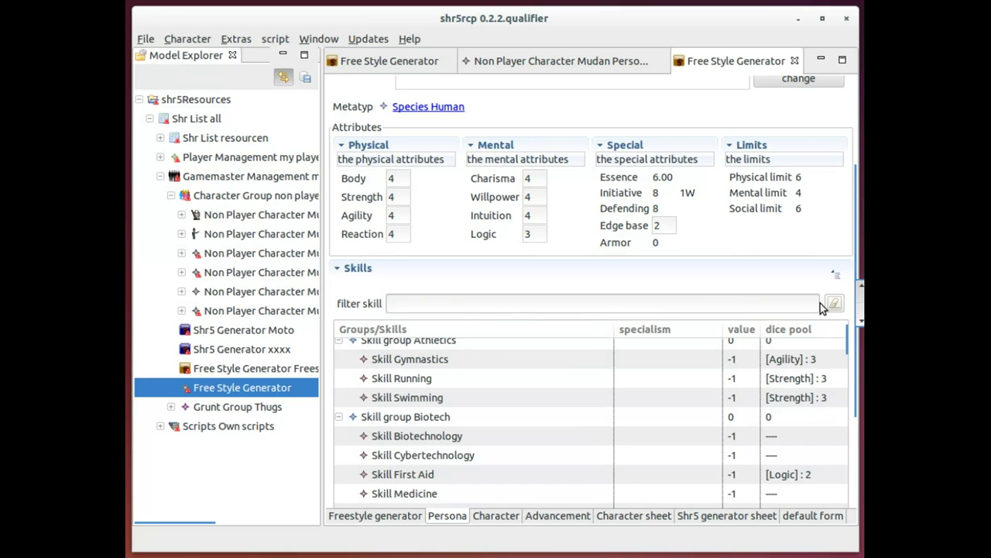
left_click(778, 303)
type("Et")
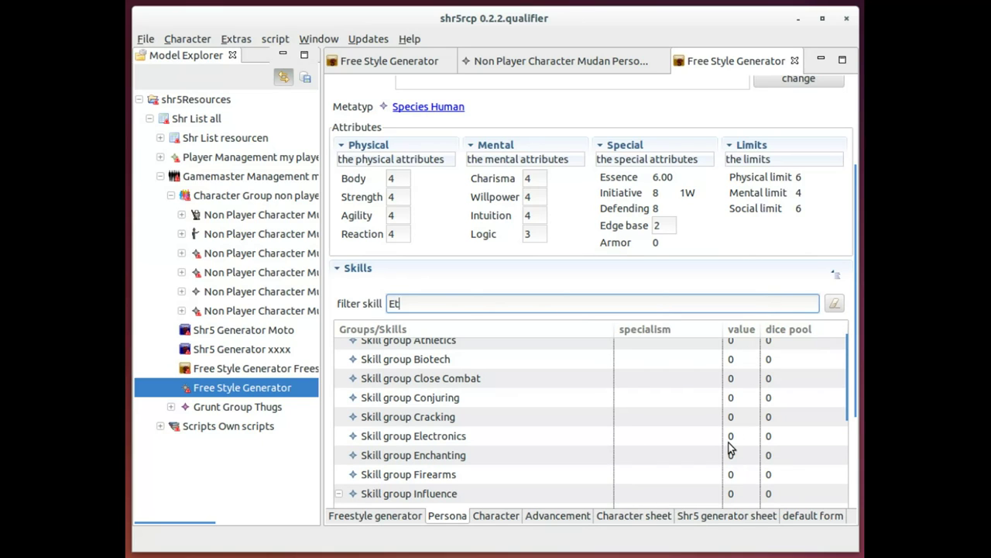
type("i")
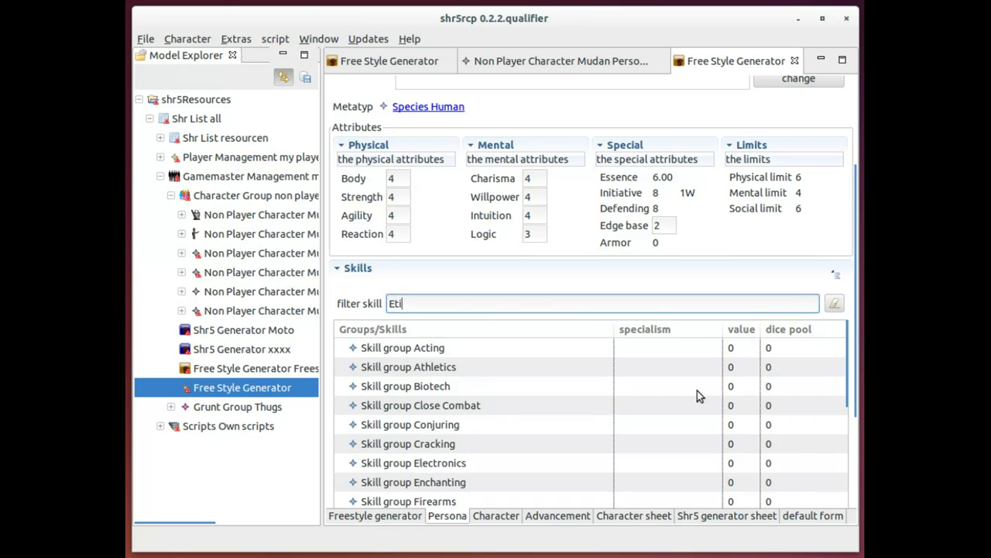
left_click(752, 452)
left_click(756, 454)
left_click(756, 454)
left_click(756, 454)
left_click(756, 454)
left_click(756, 454)
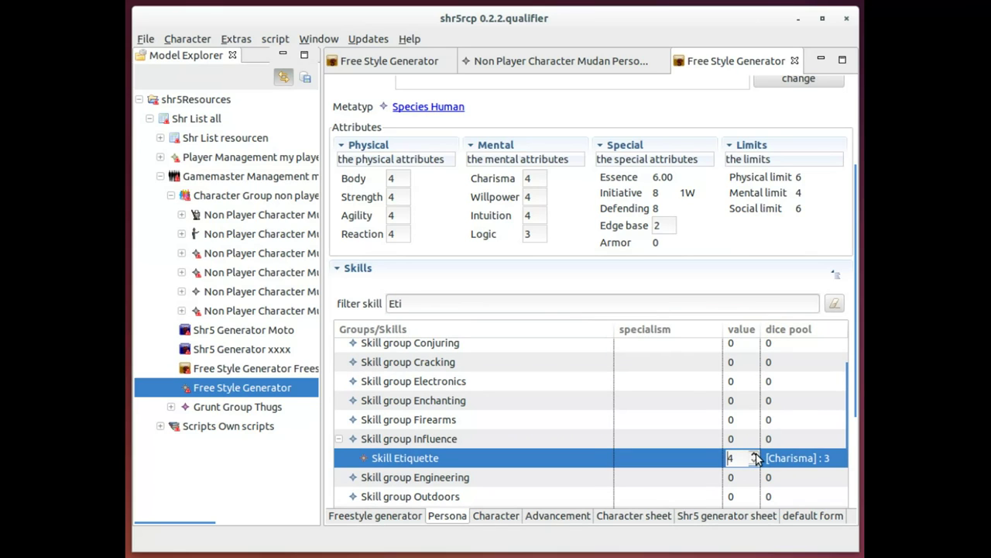
Step: Add the Street specialism to the Etiquette skill
left_click(709, 463)
left_click(712, 458)
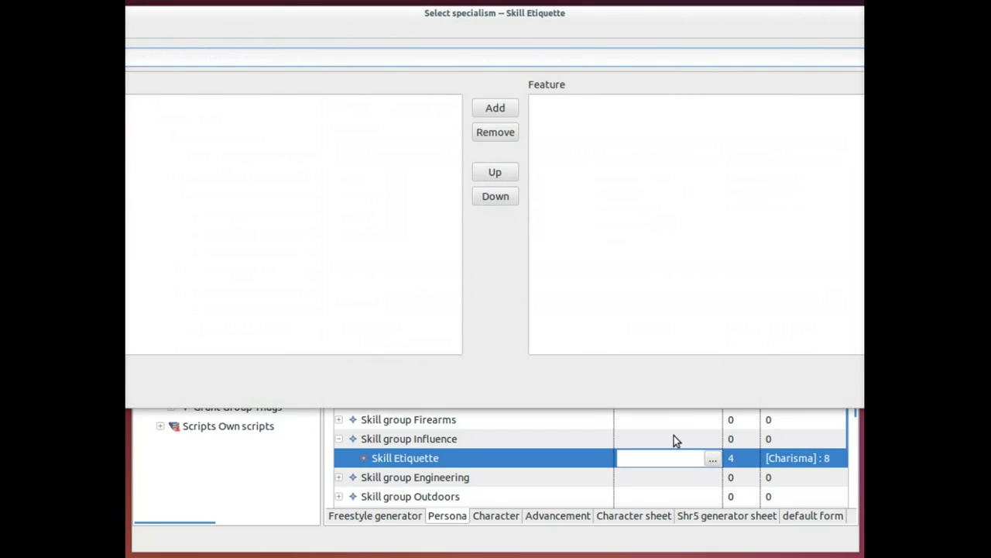
left_click(495, 108)
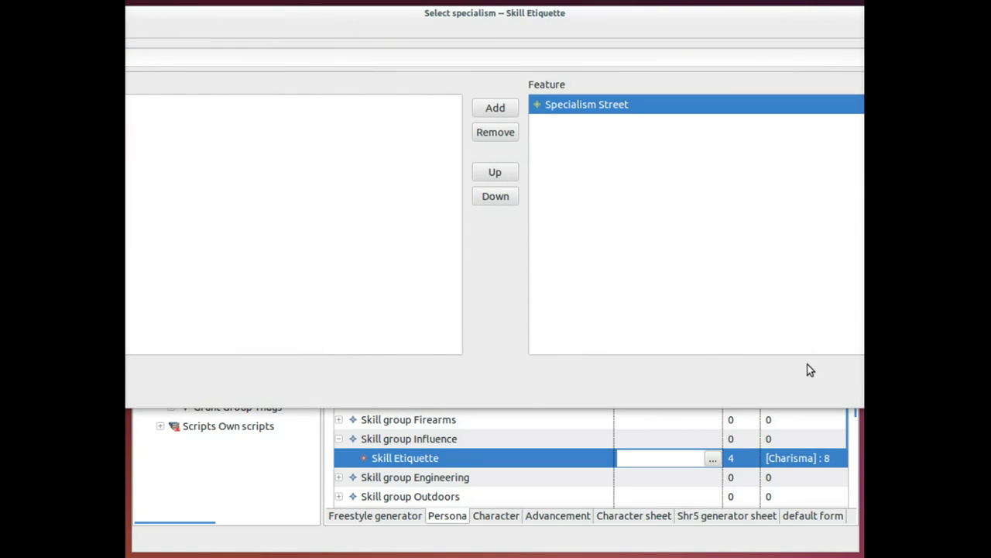
left_click(863, 381)
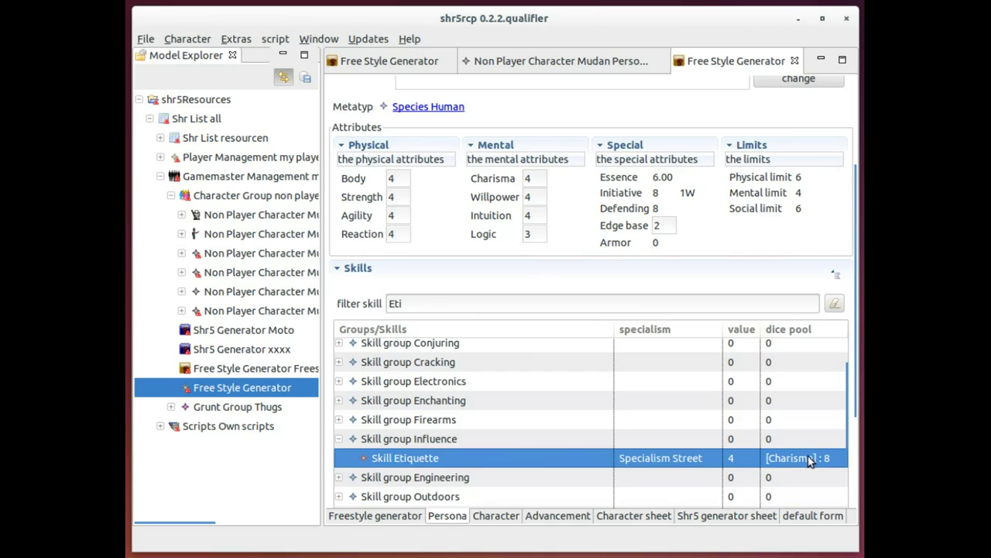
Step: Filter the skills for "Pist" and set the Pistols skill to 3
scroll(809, 459, "down", 2)
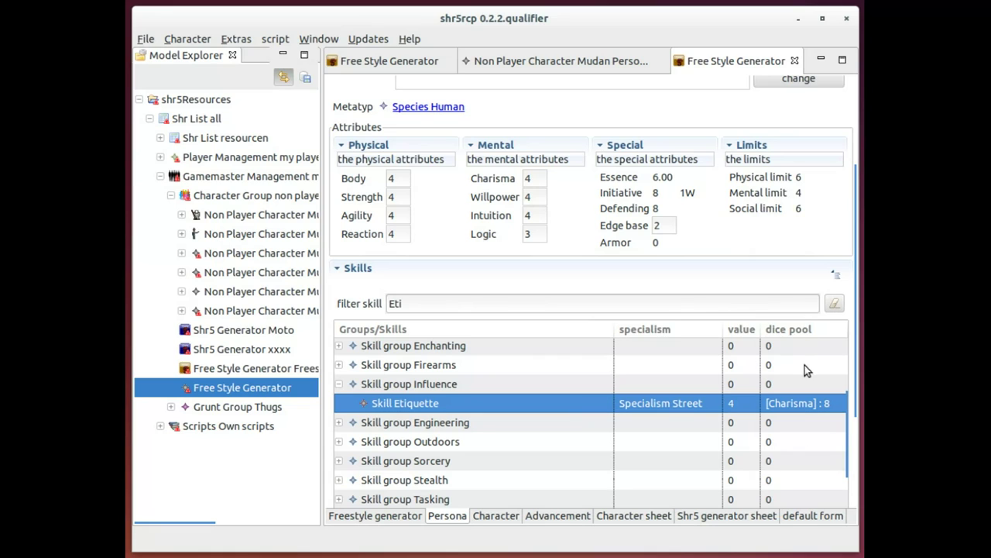
left_click(835, 303)
type("Pist")
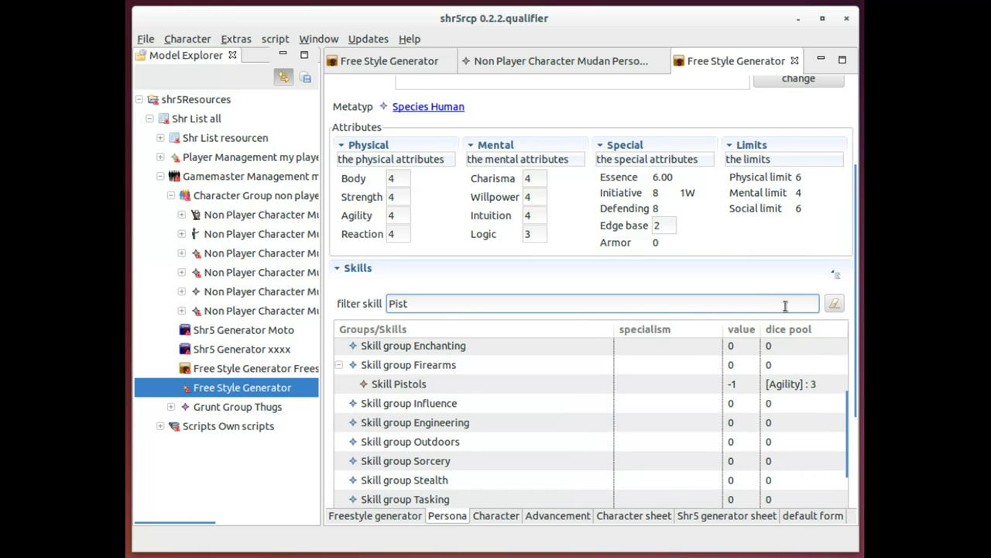
left_click(755, 385)
type("3")
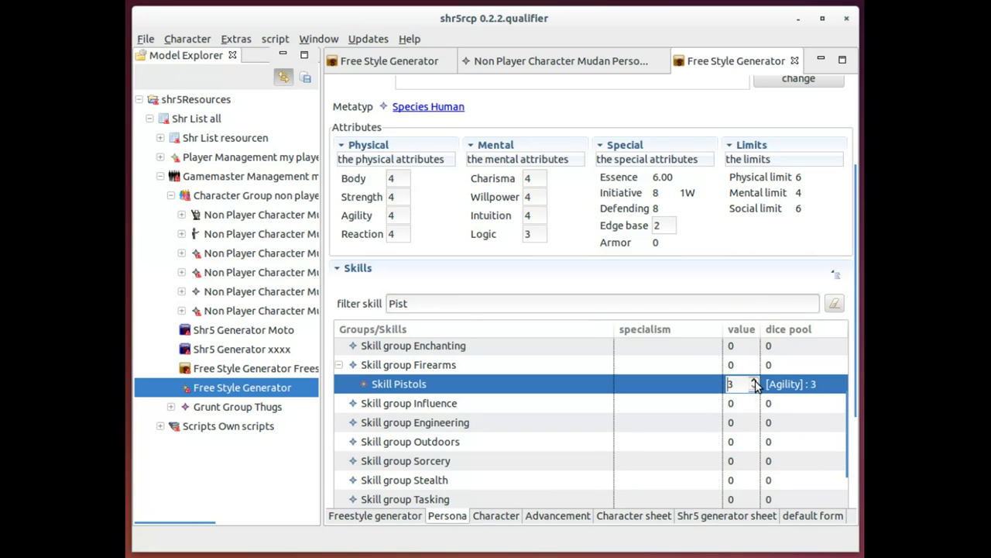
left_click(755, 380)
Step: Add the Semi-Automatics specialism to the Pistols skill
left_click(714, 385)
left_click(714, 385)
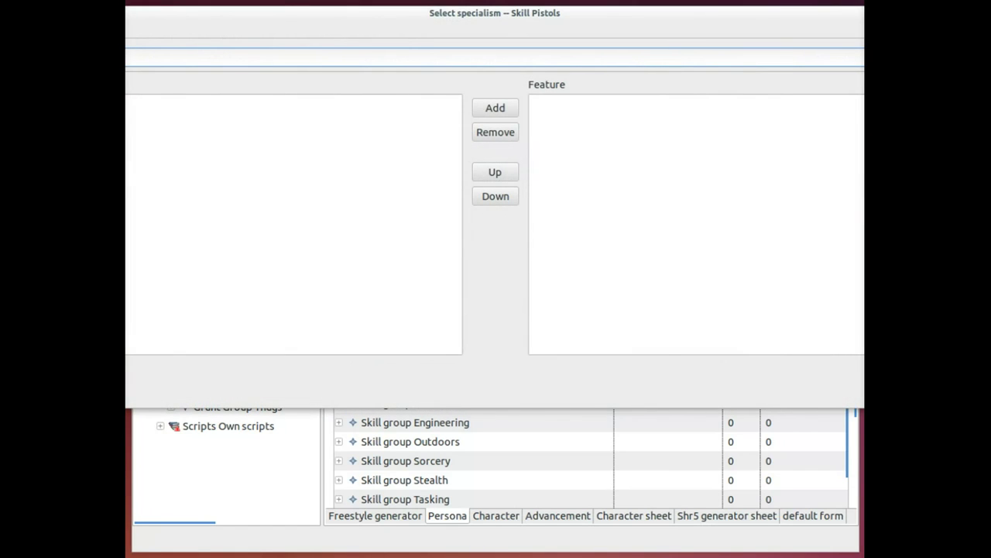
double_click(151, 108)
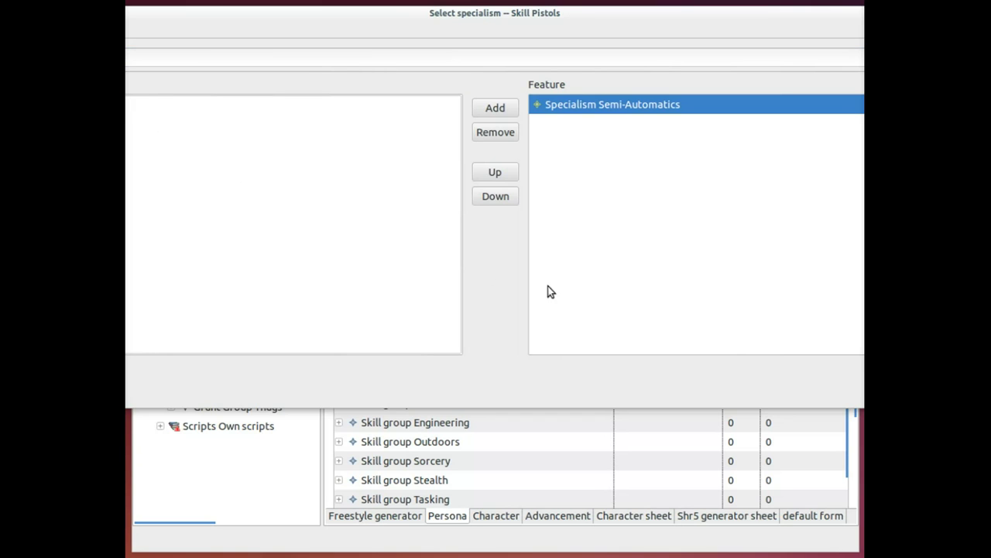
left_click(863, 361)
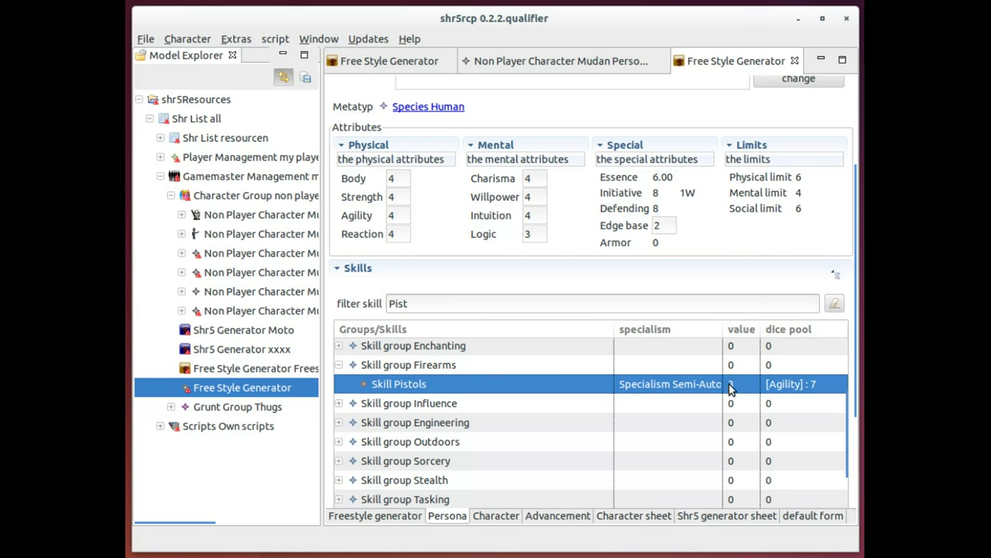
Step: Filter the skills for "Thr" and set the Throwing Weapons skill to 2
left_click(835, 303)
left_click(765, 308)
type("Th")
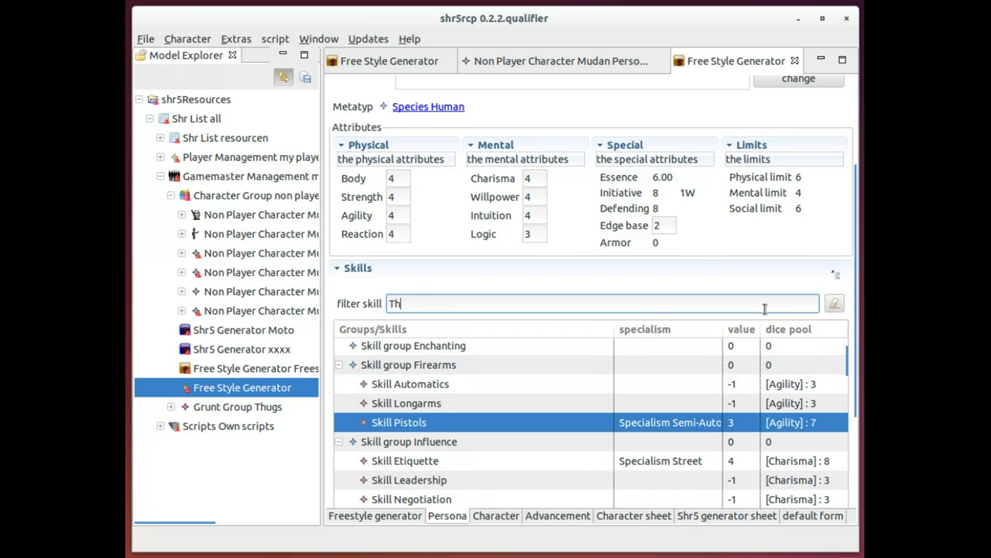
type("r")
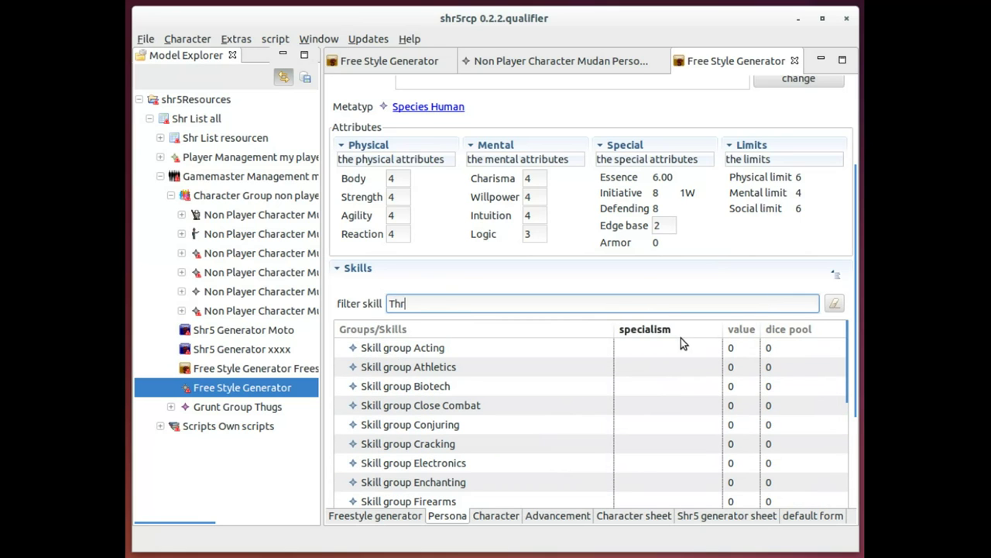
scroll(681, 337, "down", 5)
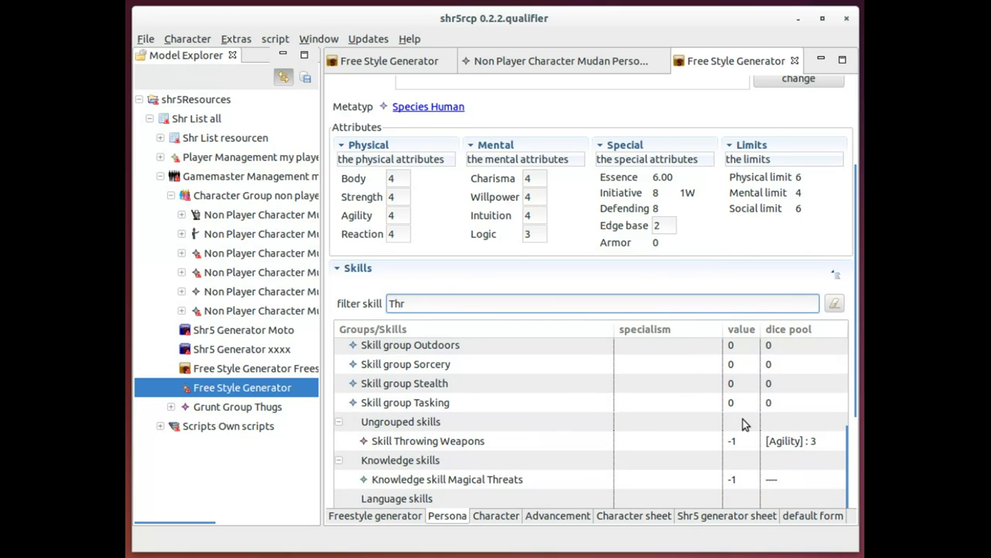
left_click(753, 441)
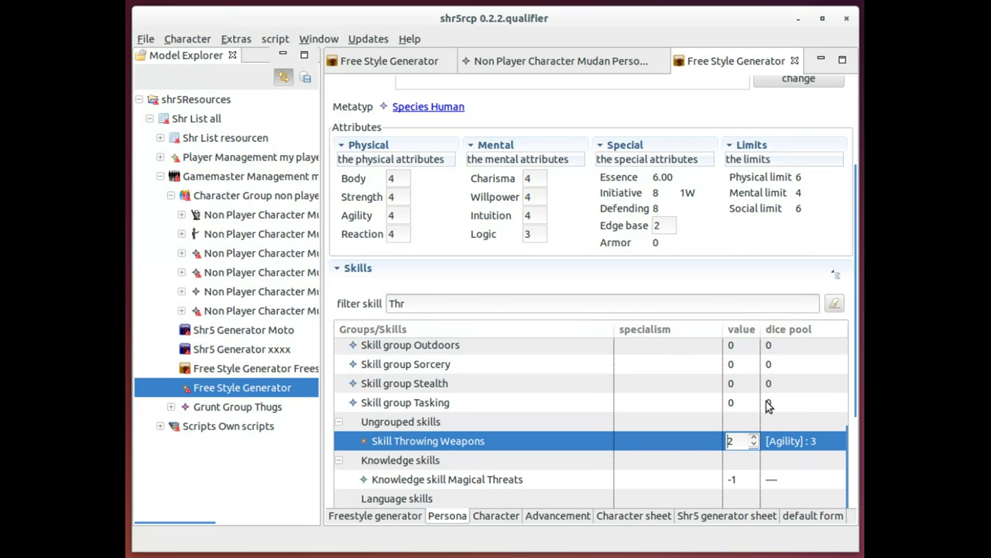
Step: Filter the skills for "Unar" and set the Unarmed Combat skill to 3
left_click(833, 304)
left_click(748, 304)
type("Unar")
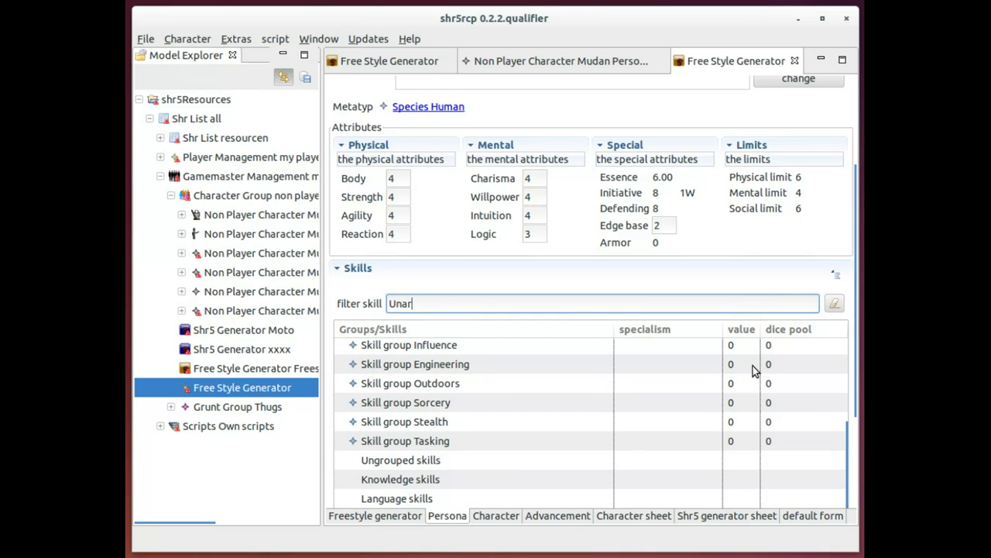
type("3")
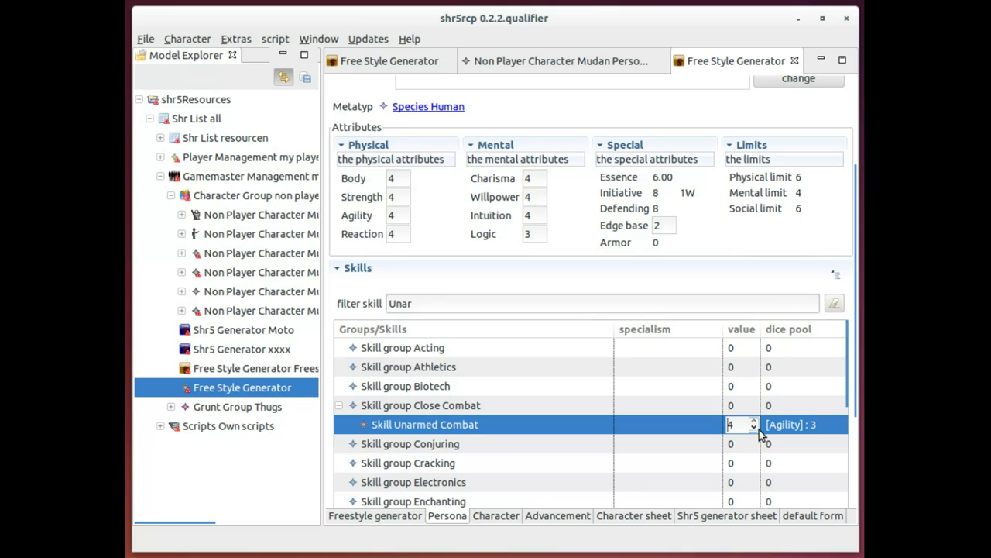
Step: Add the Cyber Implants specialism to the Unarmed Combat skill
left_click(699, 424)
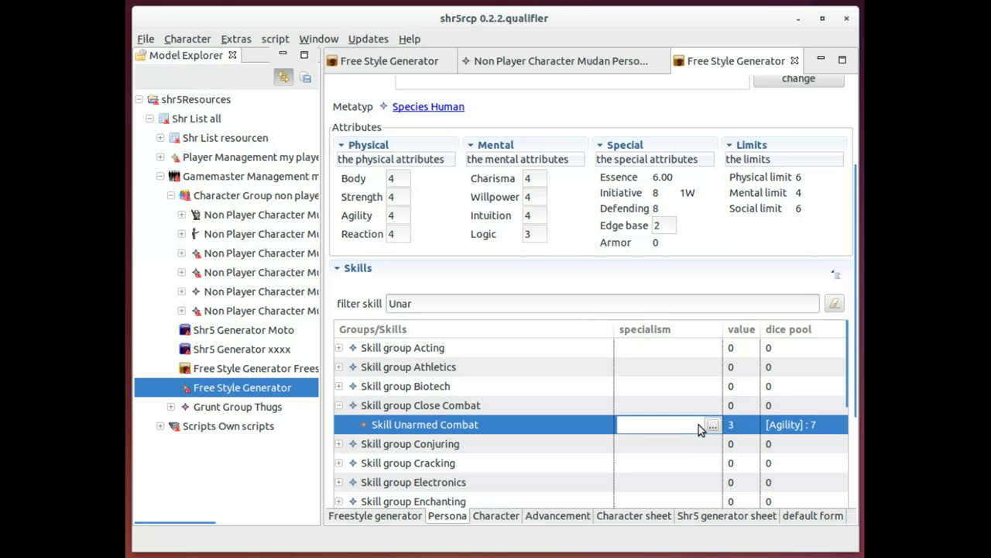
left_click(711, 426)
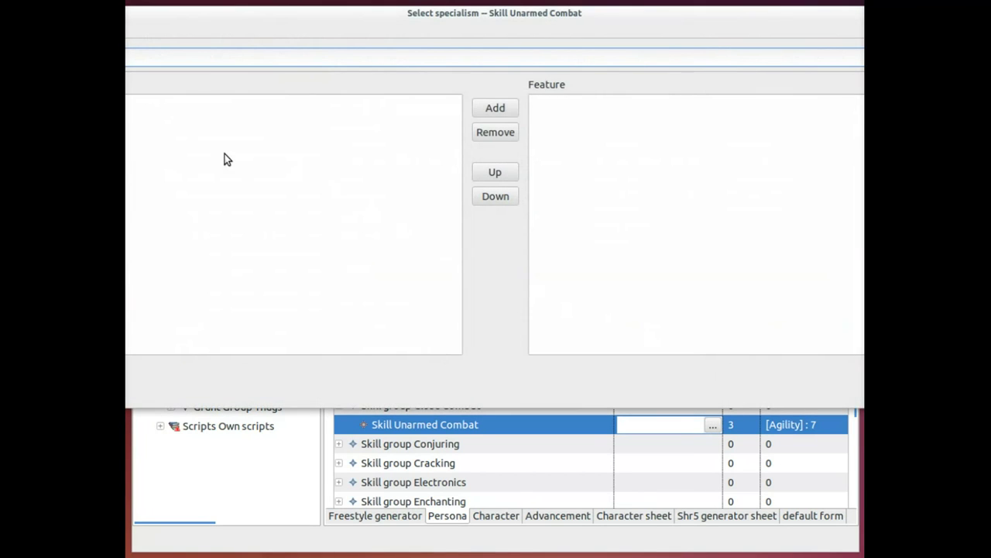
double_click(225, 123)
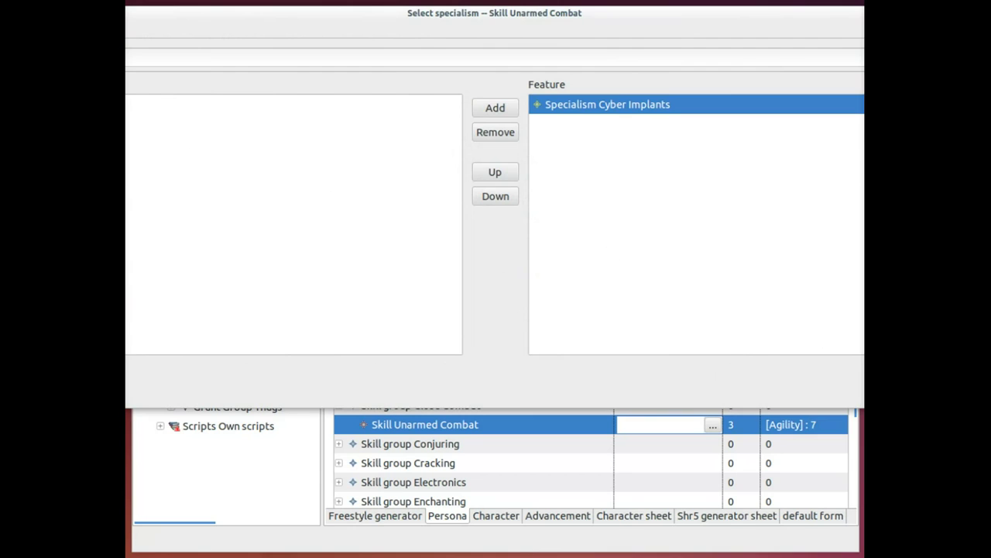
key("Return")
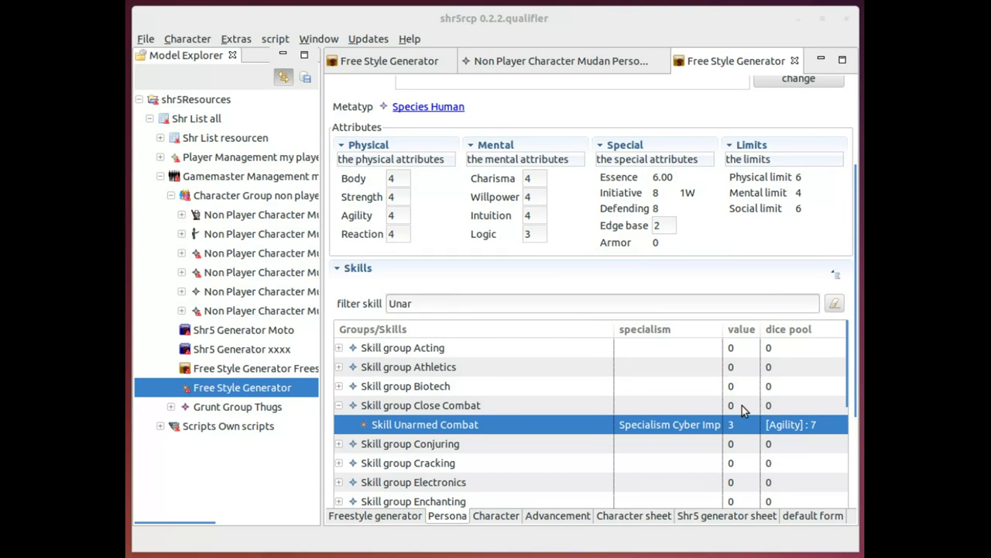
Step: Collapse the skills section and add the Toughness quality to the Lieutenant, filtering the choices for "Tou"
left_click(341, 270)
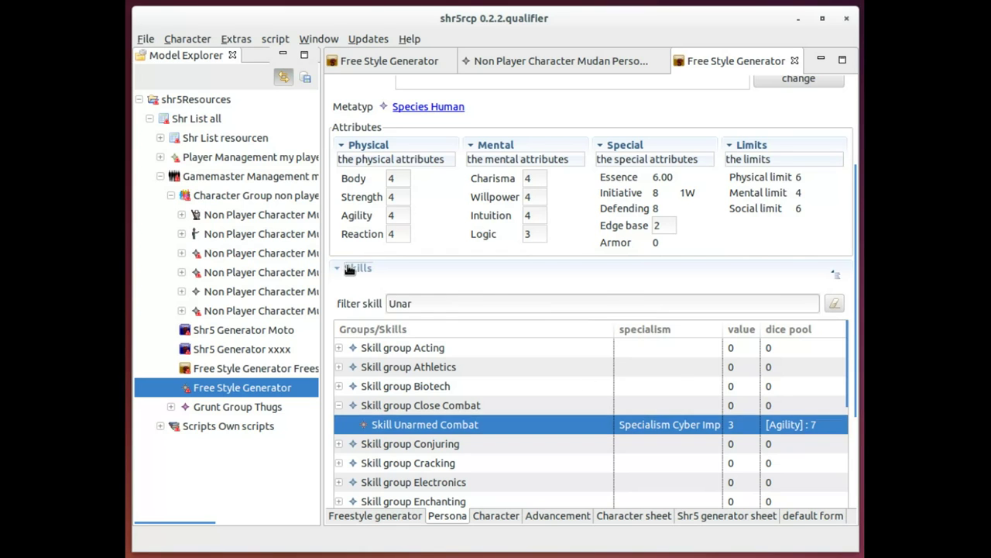
left_click(356, 386)
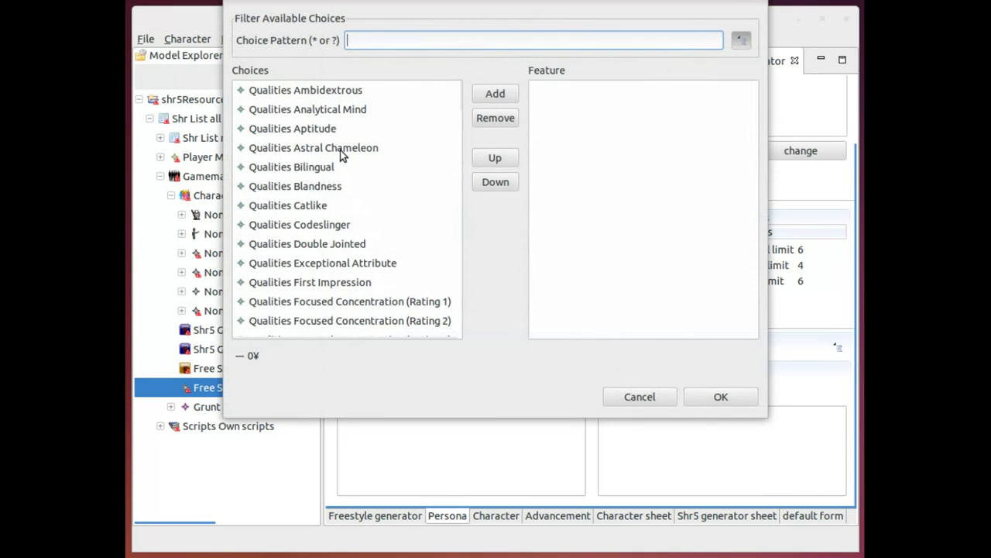
left_click_drag(383, 4, 377, 38)
type("To")
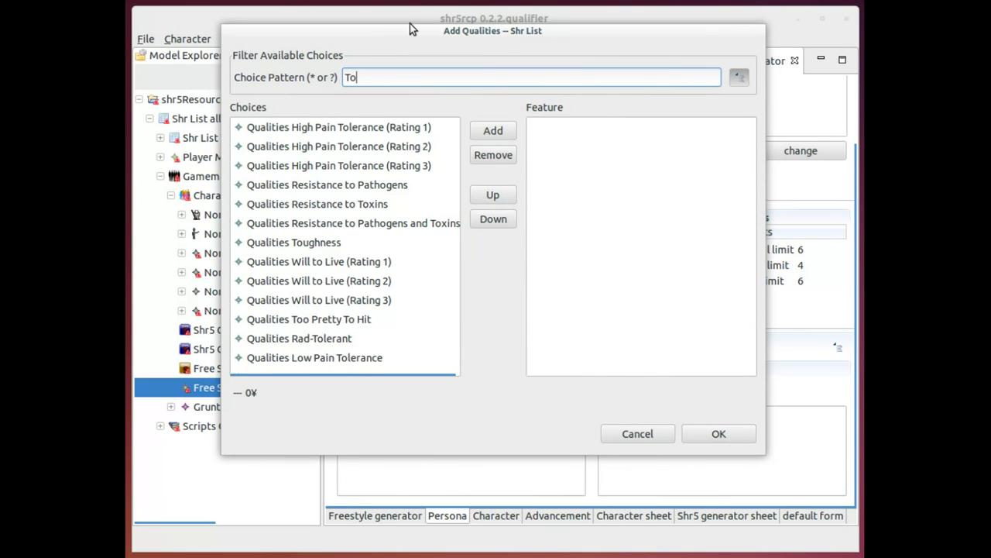
type("u")
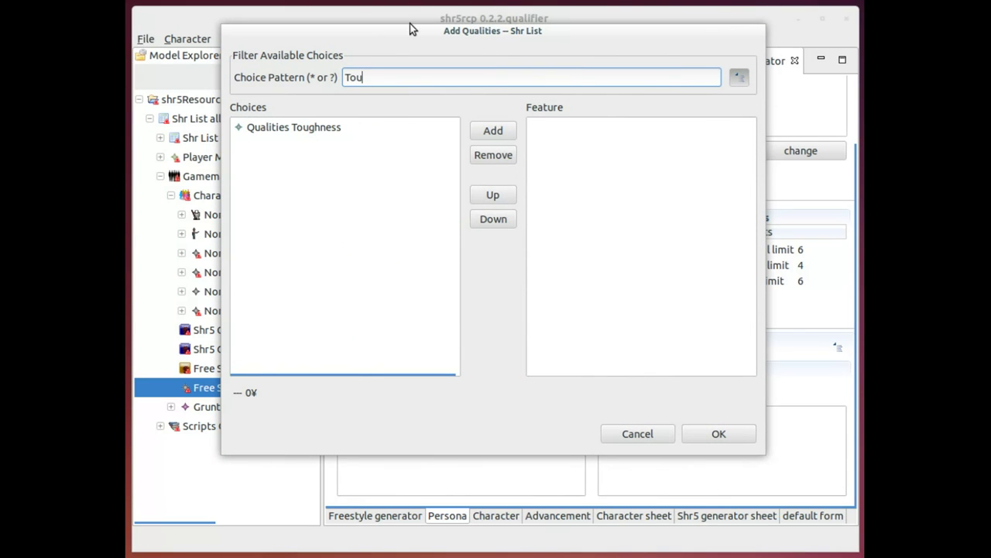
double_click(294, 128)
left_click(719, 434)
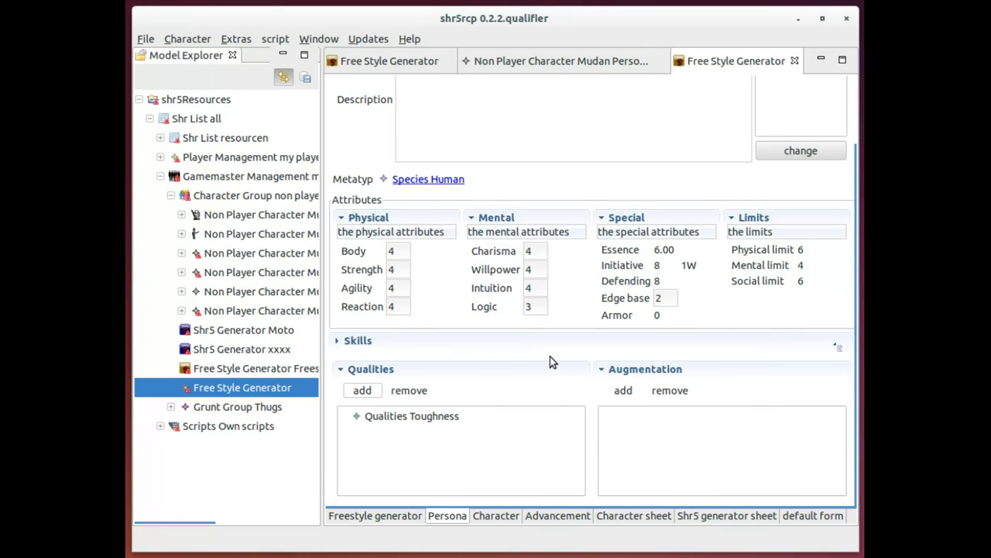
Step: Start adding gear to the Lieutenant's inventory and pick the Browning Ultra-Power firearm by filtering for "Brow"
left_click(498, 516)
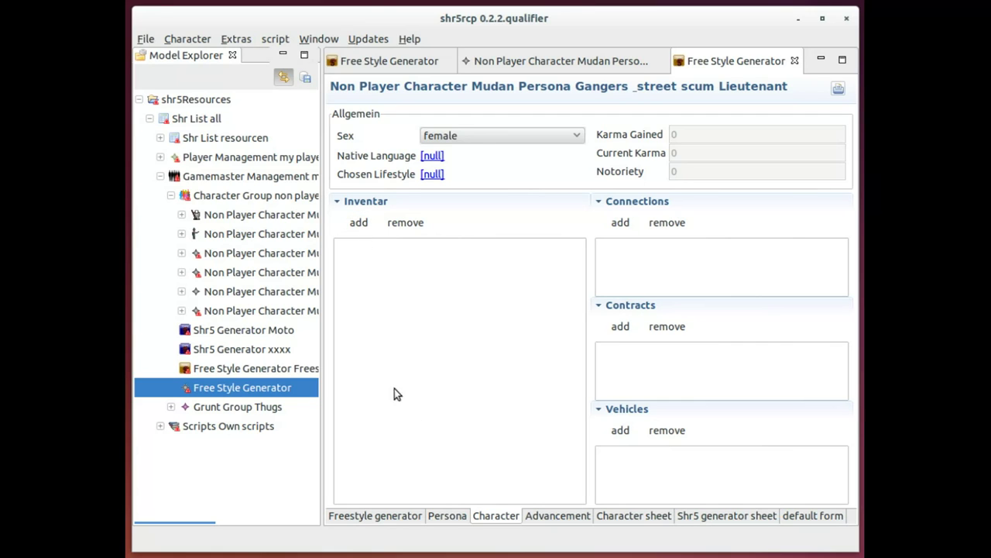
left_click(360, 228)
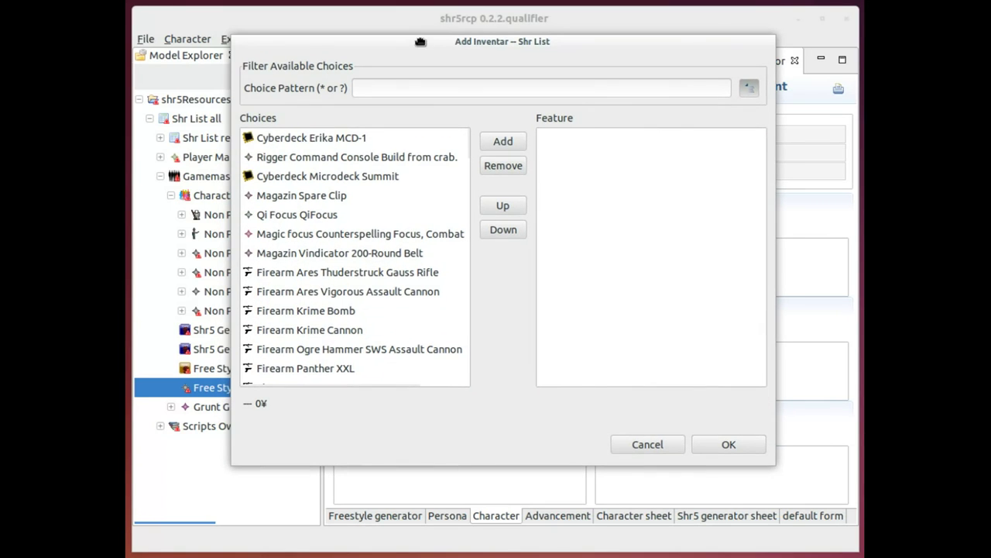
left_click(396, 89)
type("Brow")
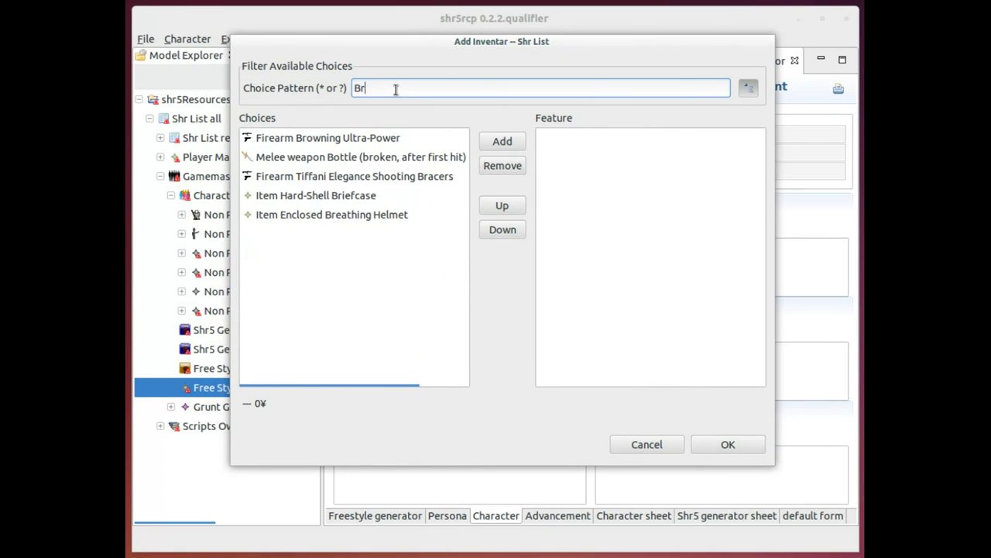
left_click(518, 138)
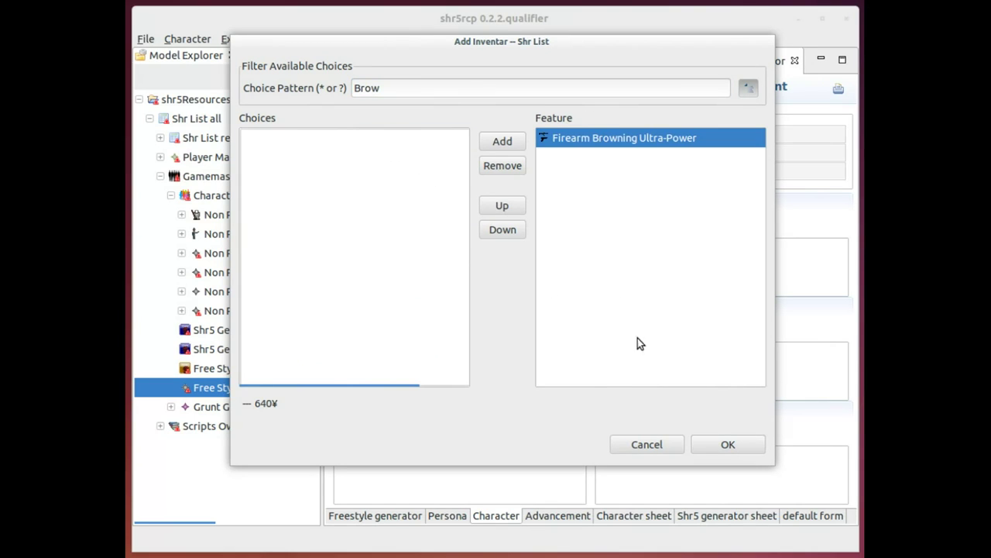
Step: Add the Armor Jacket and the plain melee weapon Knife to the inventory selection, filtering for "Armo" and "Kni"
left_click(642, 90)
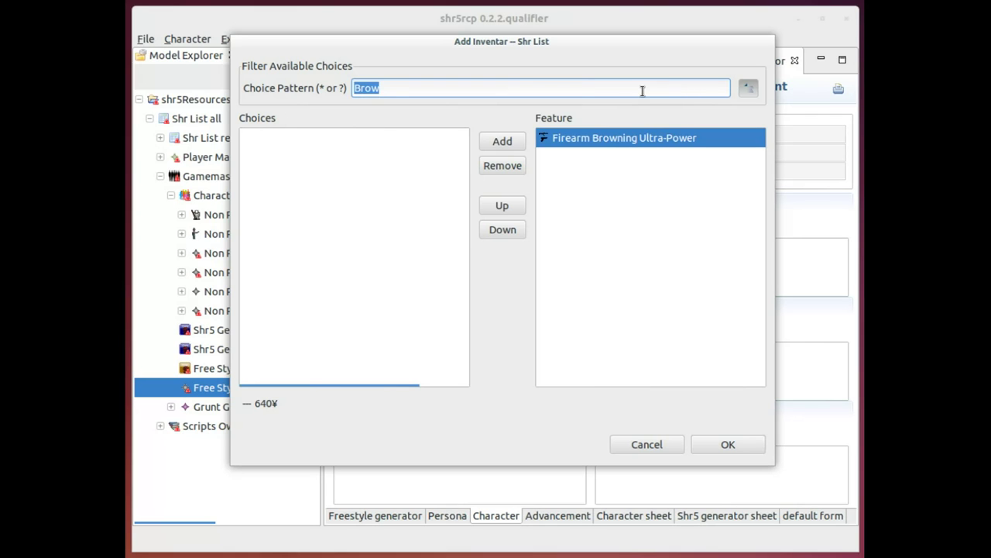
type("Armo")
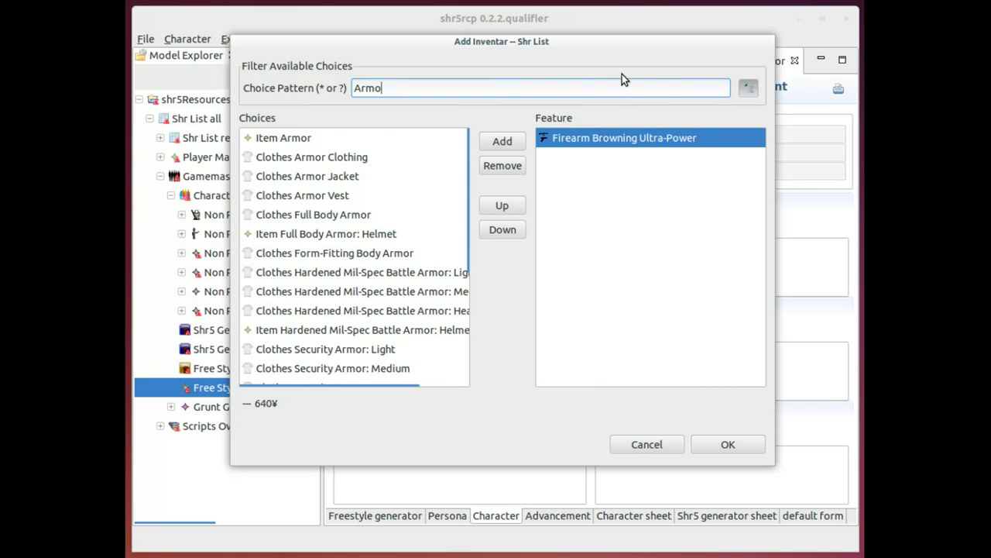
double_click(339, 178)
double_click(422, 87)
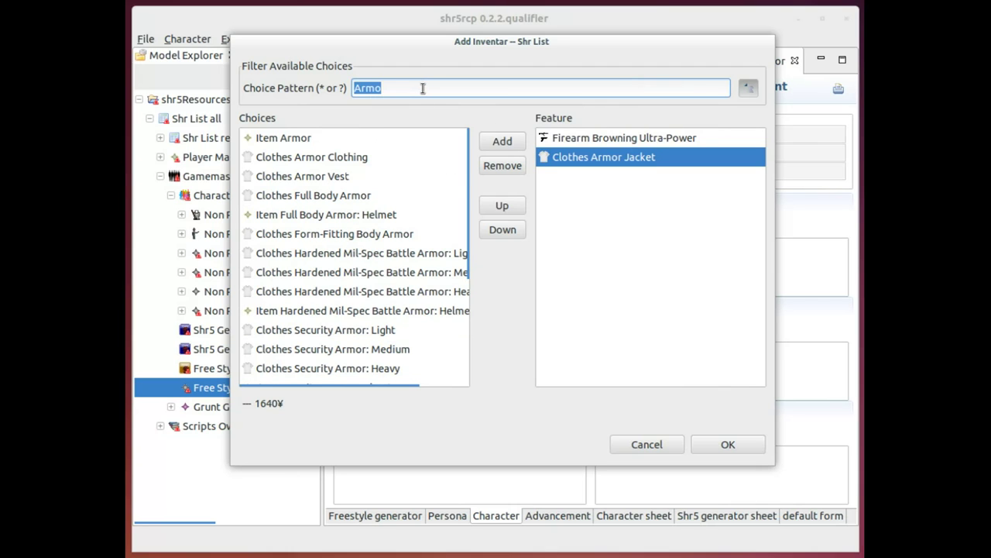
type("K")
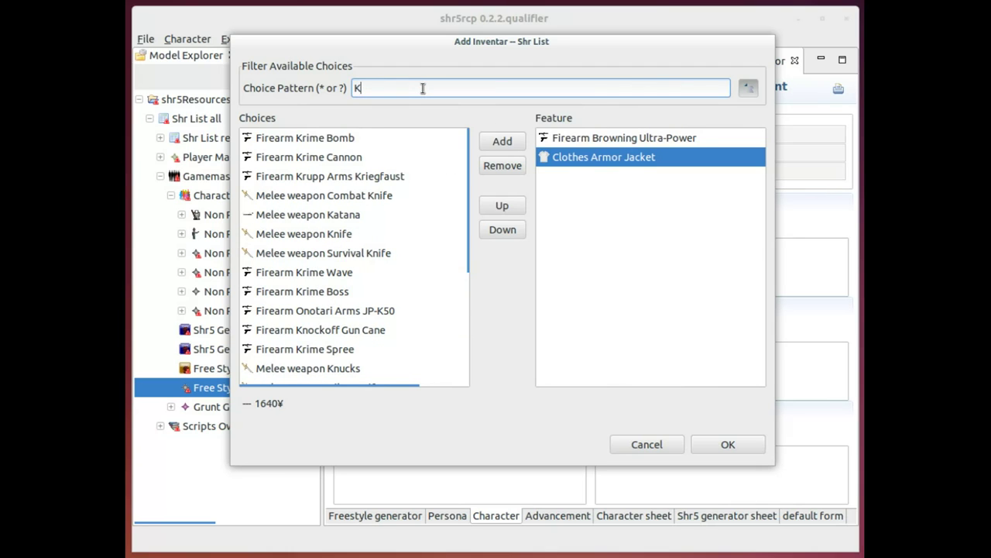
type("ni")
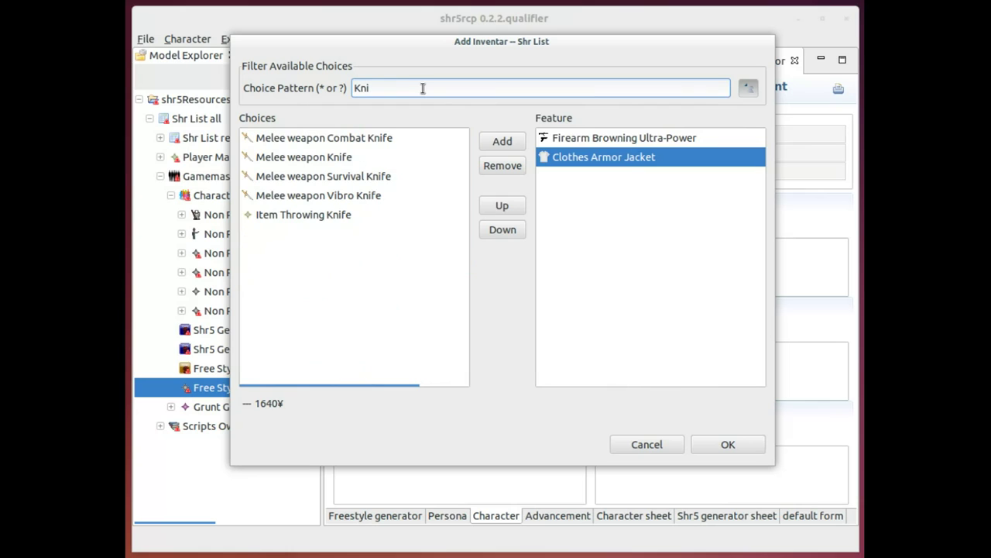
double_click(330, 156)
Step: Add the Sony Emperor commlink by filtering for "Sony", clear the filter and accept the inventory selection
double_click(387, 88)
type("Sony")
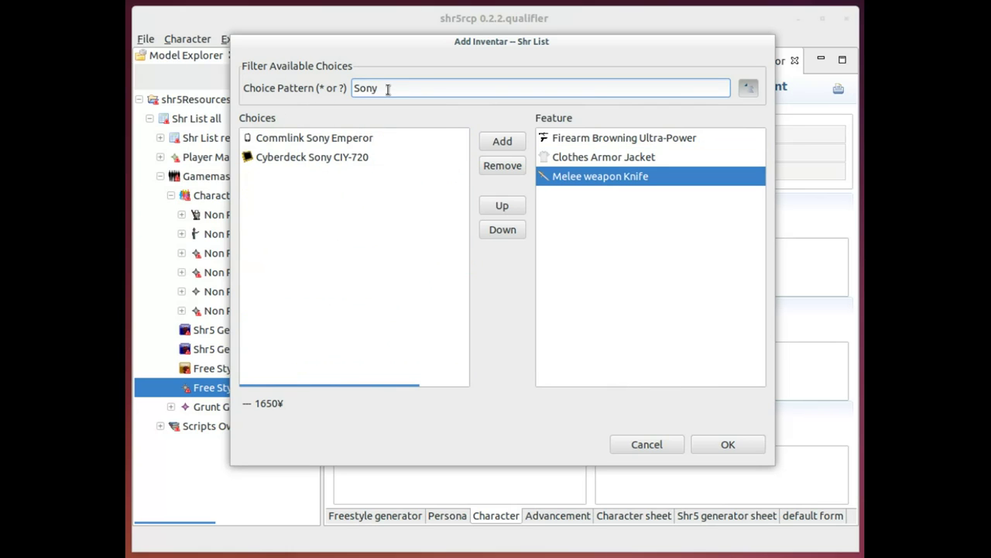
double_click(304, 138)
left_click(388, 86)
double_click(388, 85)
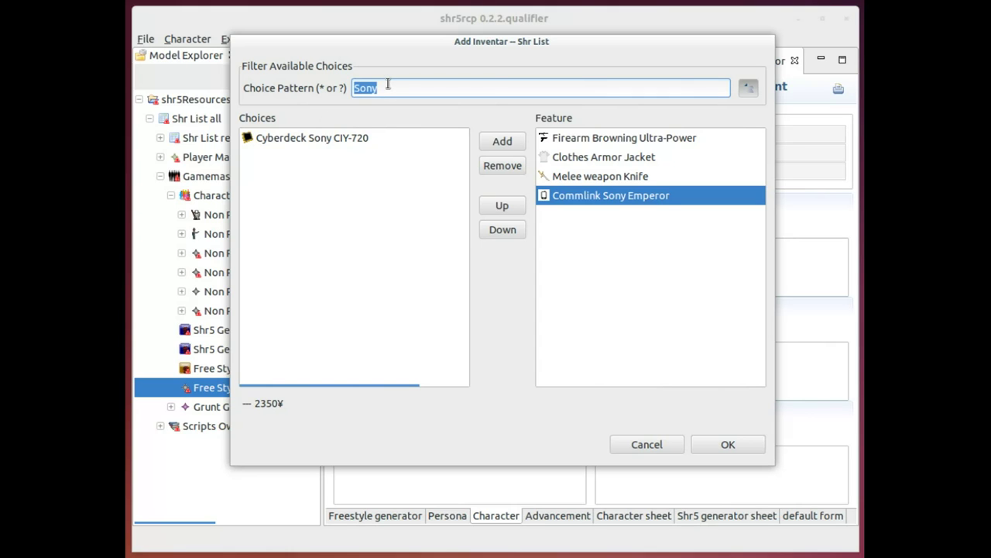
key("BackSpace")
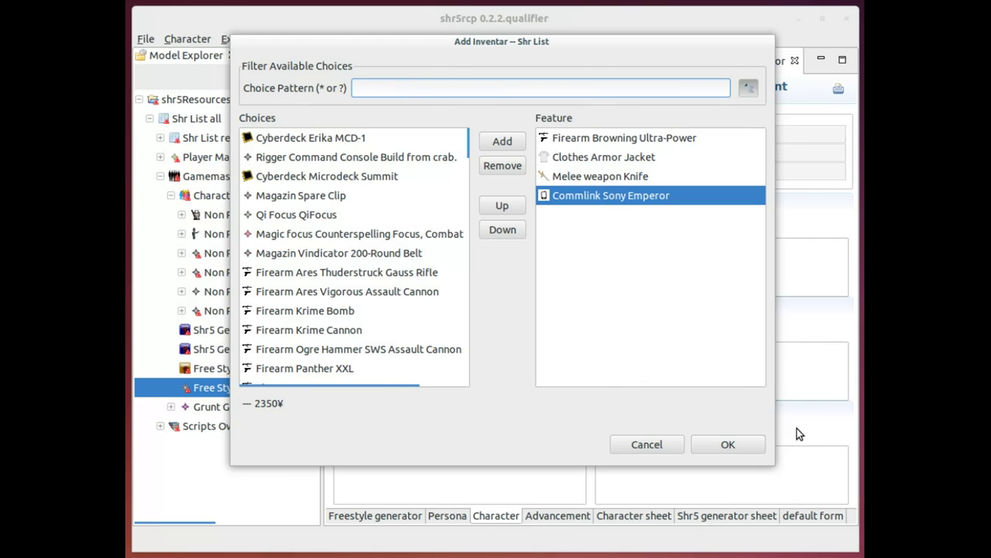
left_click(728, 443)
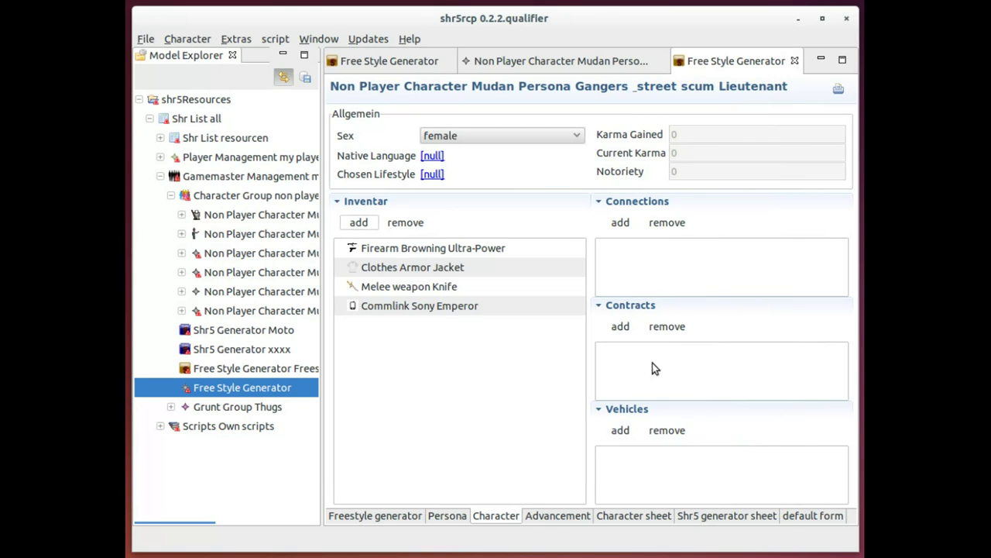
Step: Commit the Lieutenant character in the Free Style Generator
left_click(379, 515)
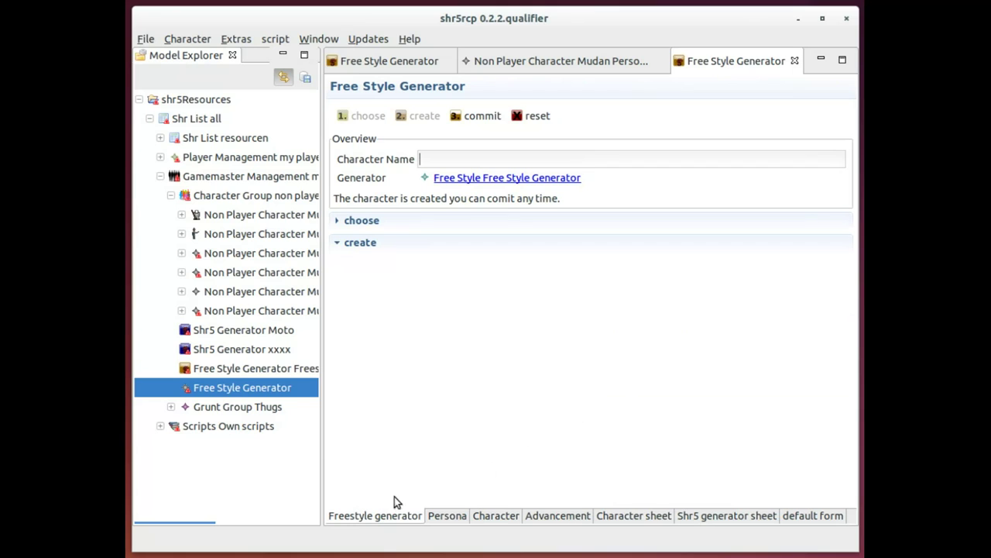
left_click(495, 116)
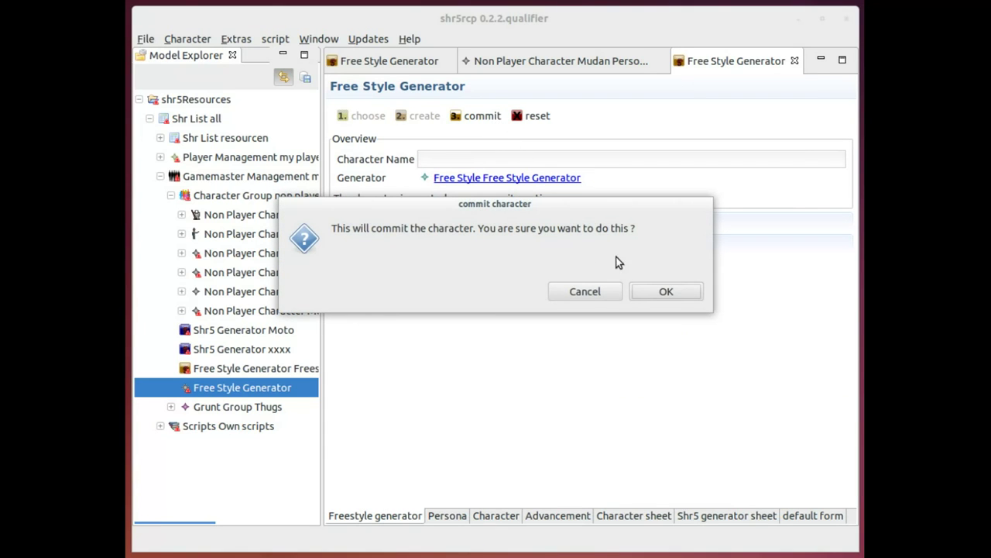
left_click(665, 290)
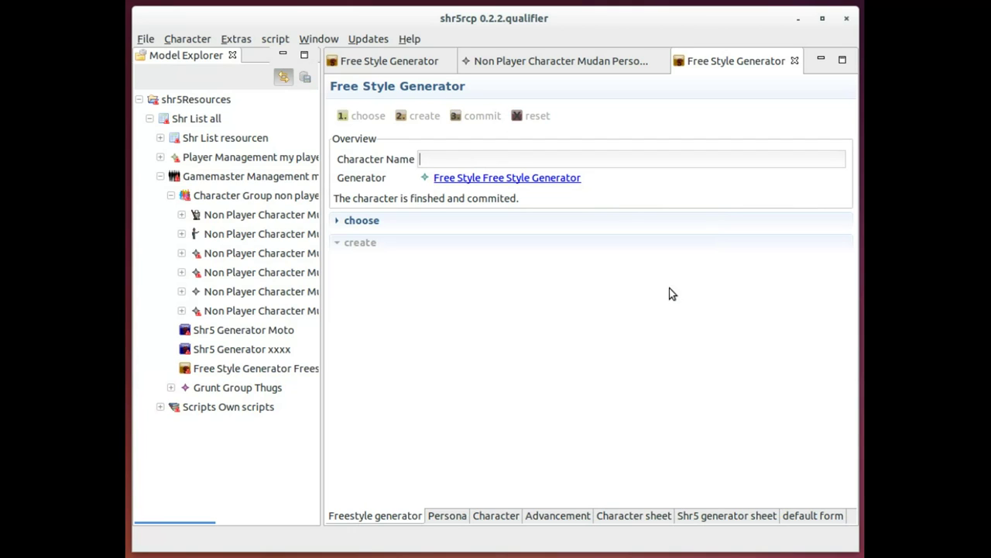
Step: Create a new Grunt Group under Gamemaster Management and name it "Gangers & street scum"
left_click(238, 387)
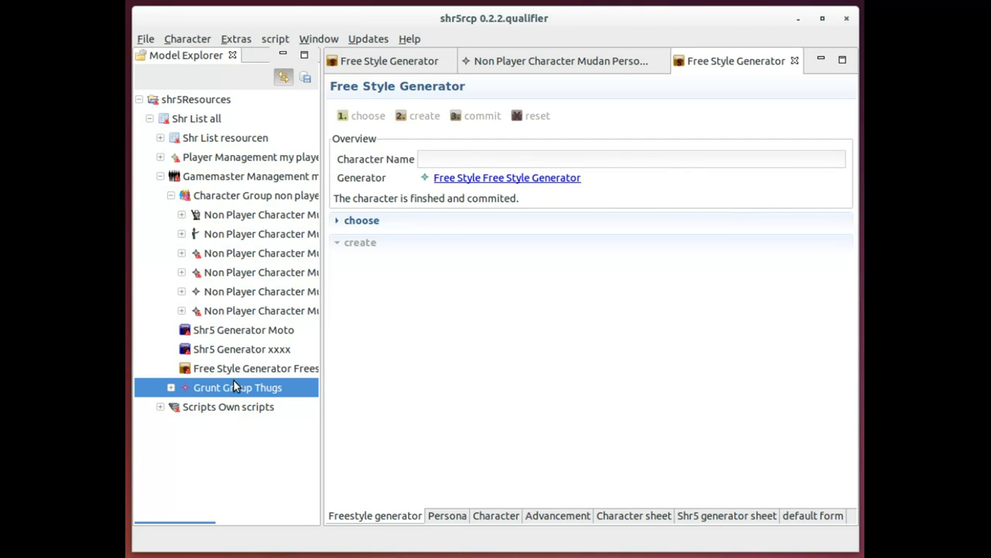
right_click(212, 180)
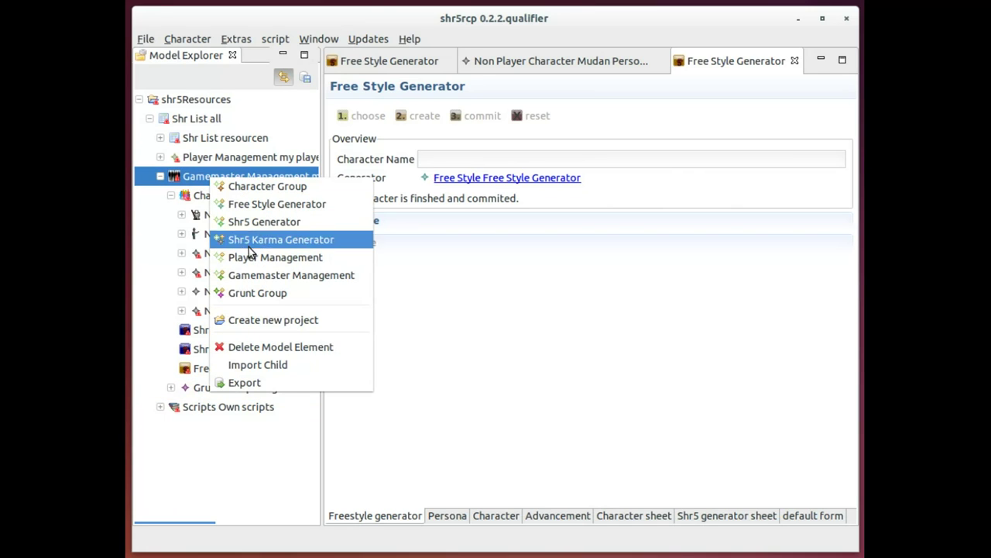
left_click(250, 292)
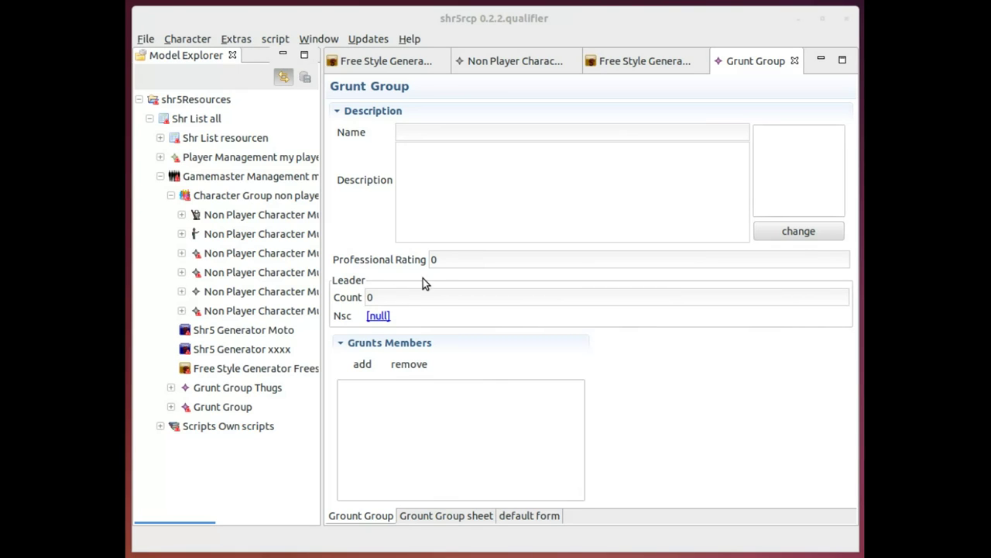
left_click(401, 132)
type("Gangers & street scum")
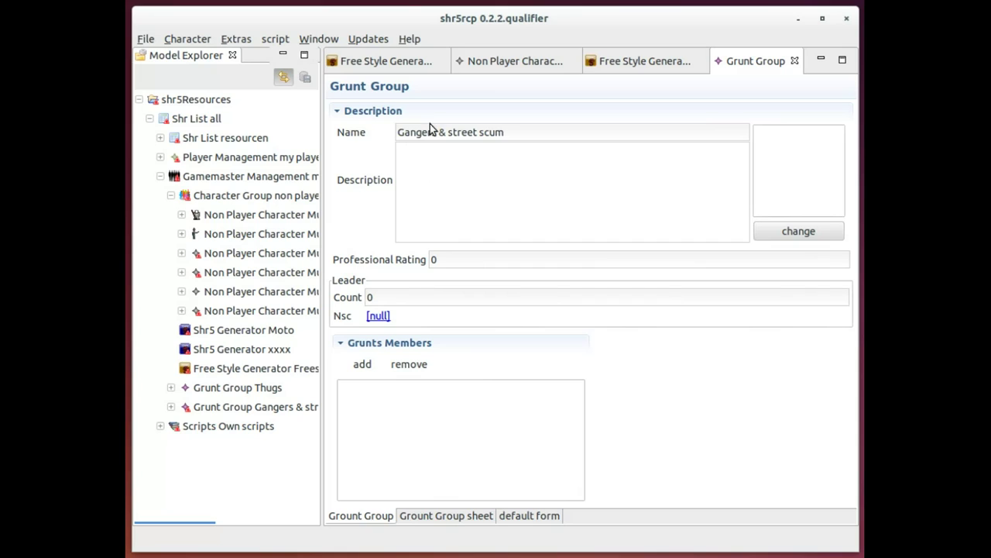
Step: Set the grunt group's professional rating to 1 and its leader count to 1
left_click_drag(470, 256, 389, 256)
type("1")
left_click_drag(462, 295, 370, 297)
type("1")
Step: Assign the "Gangers & street scum Lieutenant" character as the grunt group's leader
left_click(384, 316)
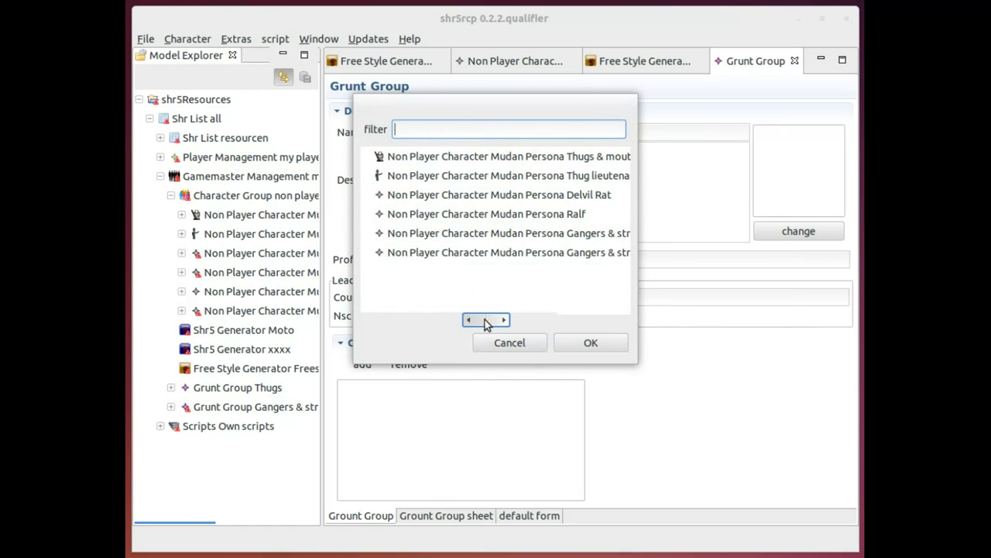
left_click_drag(485, 319, 566, 322)
double_click(544, 256)
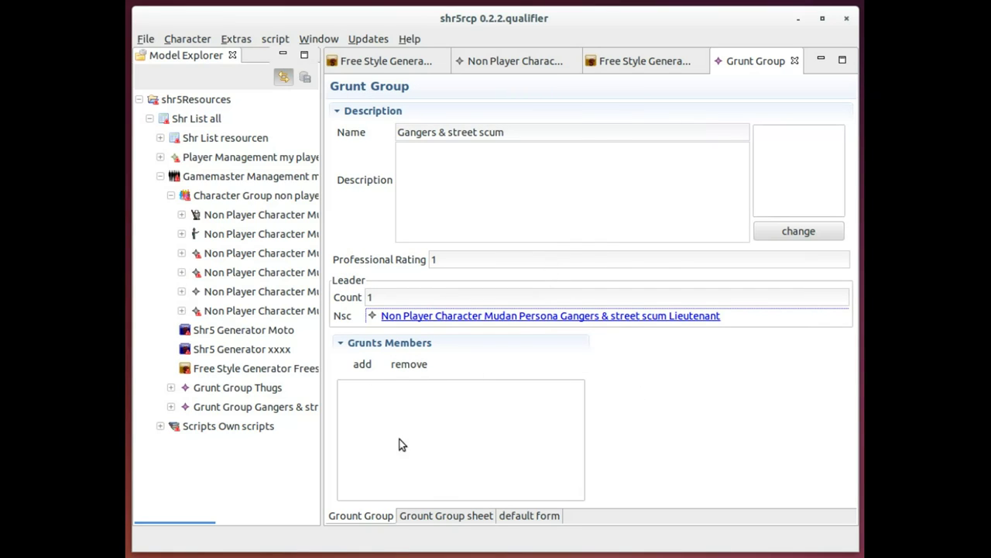
Step: Add a grunt member entry with the "Gangers & street scum" character and set its count to 5
left_click(362, 365)
left_click(378, 390)
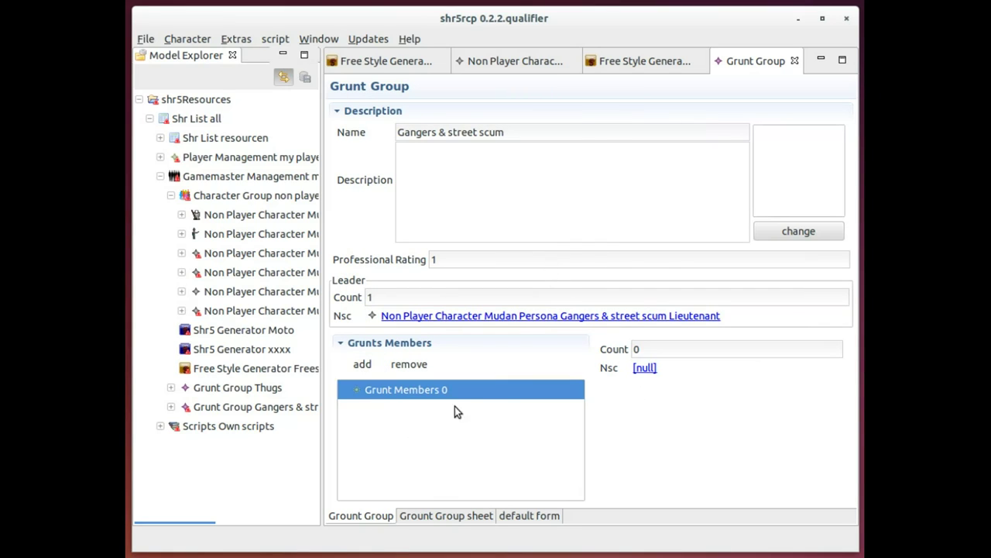
left_click(644, 369)
double_click(522, 239)
key("shift+Tab")
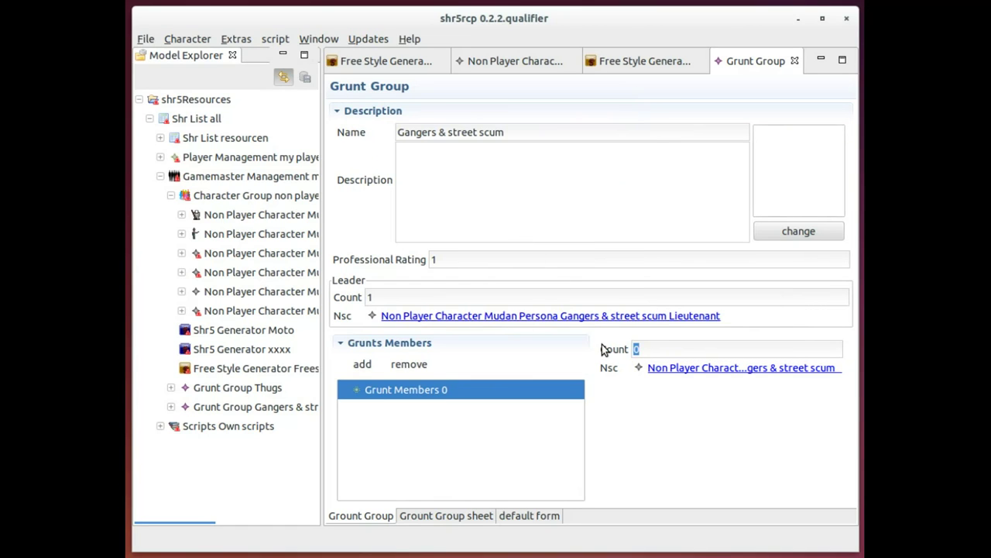
type("5")
Step: Examine both pages of the grunt group sheet preview, covering the Lieutenant and the gang members
left_click(449, 515)
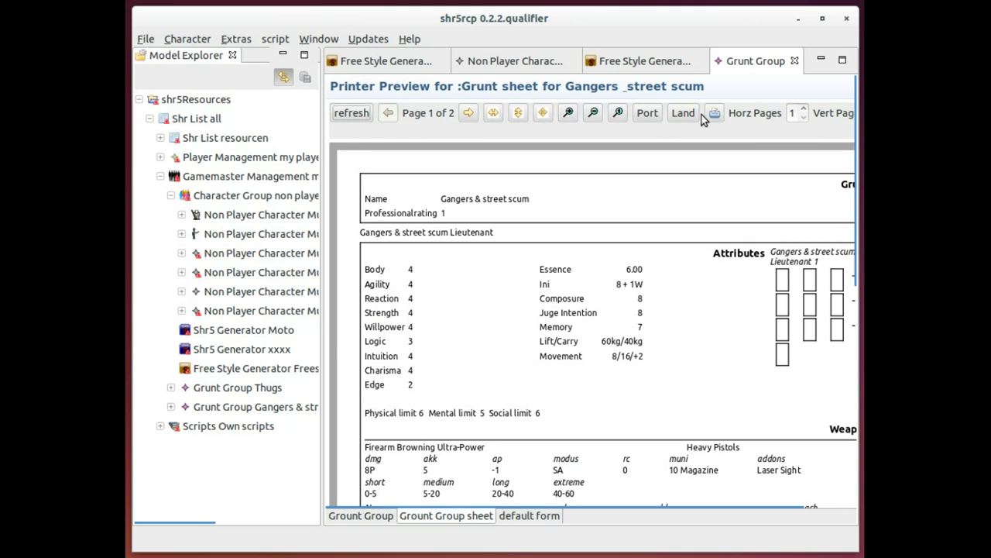
left_click(594, 112)
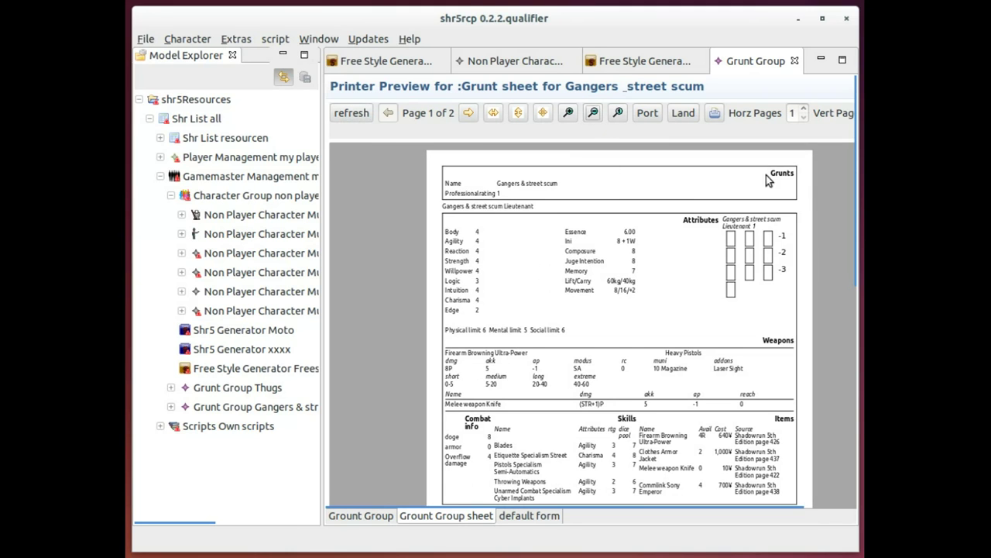
scroll(839, 193, "down", 5)
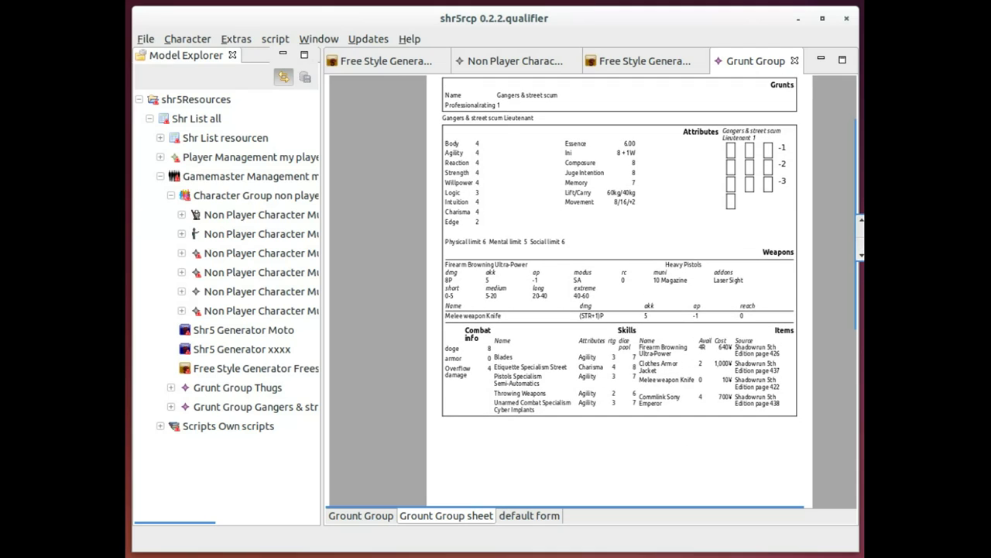
scroll(651, 251, "up", 2)
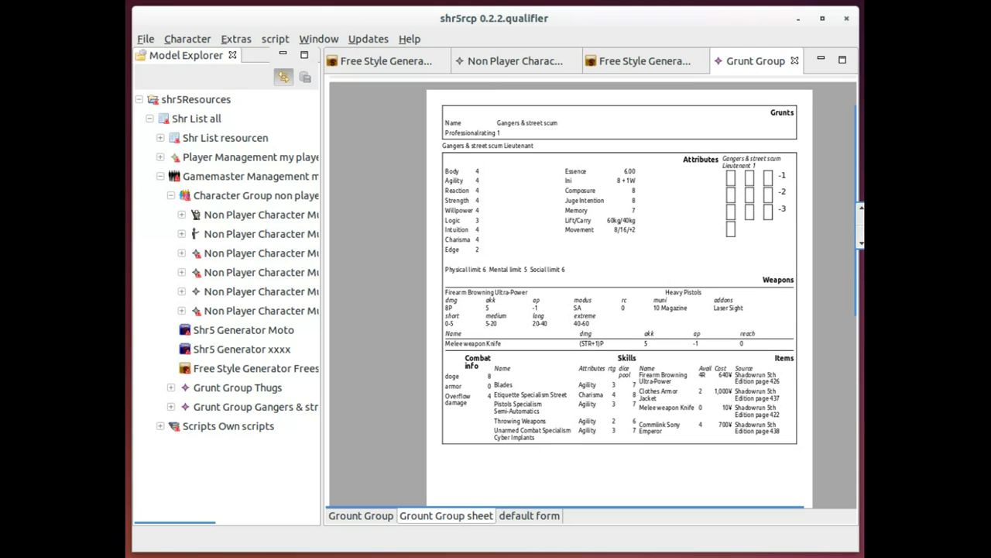
scroll(593, 294, "up", 1)
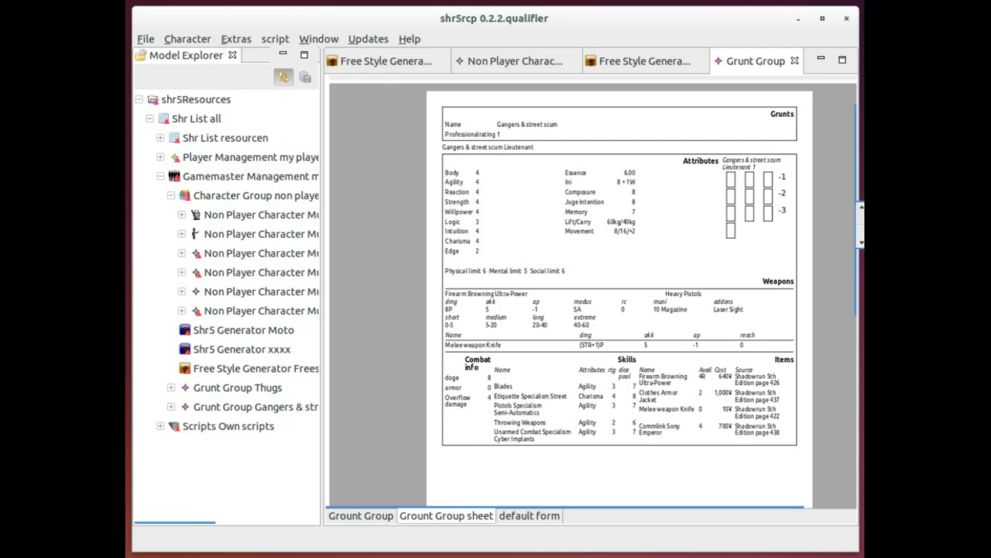
scroll(593, 295, "up", 1)
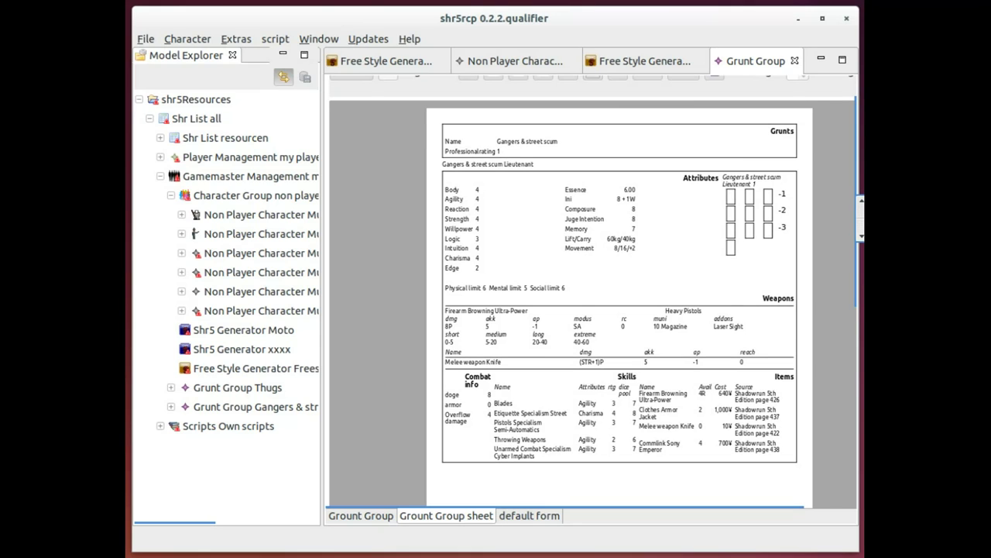
scroll(651, 294, "up", 2)
left_click(468, 115)
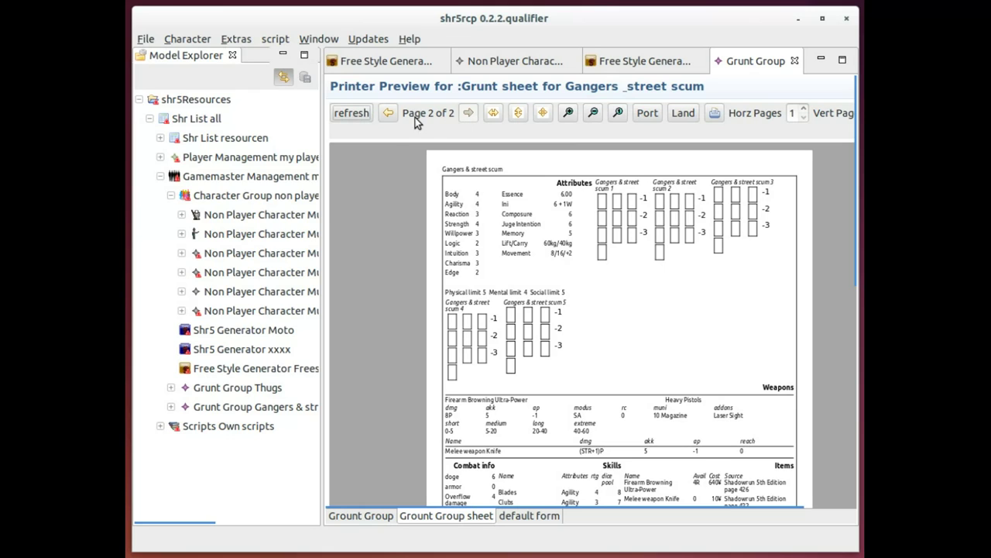
left_click(388, 113)
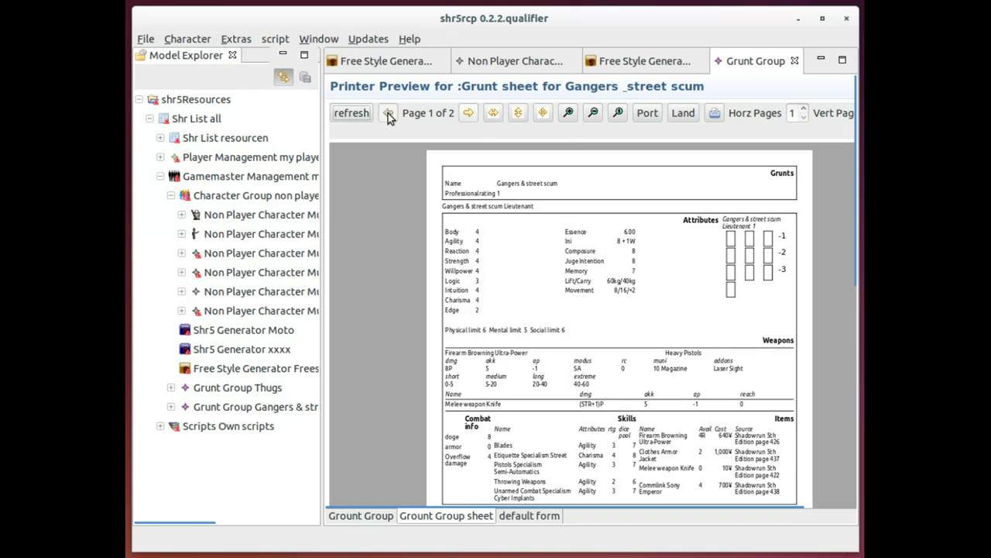
left_click(466, 113)
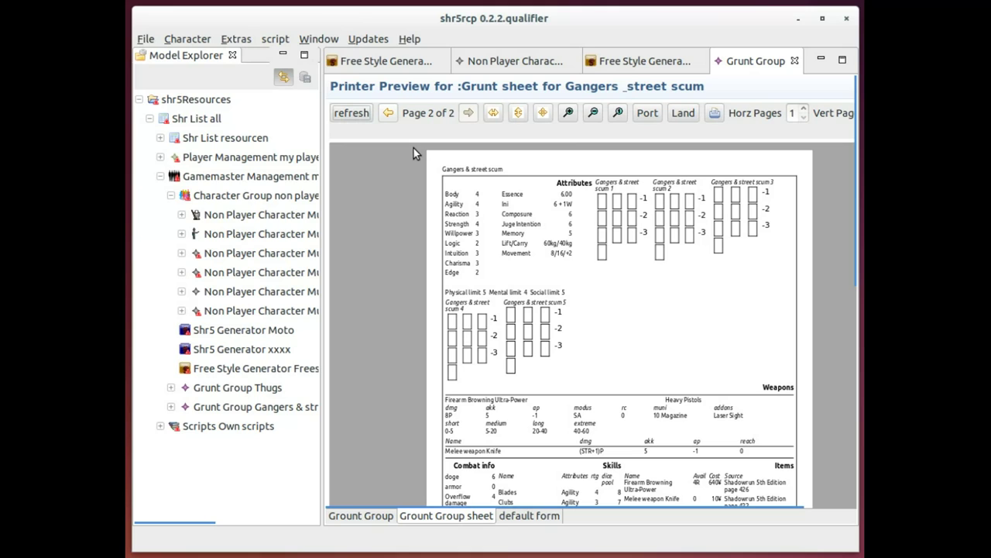
Step: Set the native language of the "Gangers & street scum Lieutenant" character to English
left_click(268, 310)
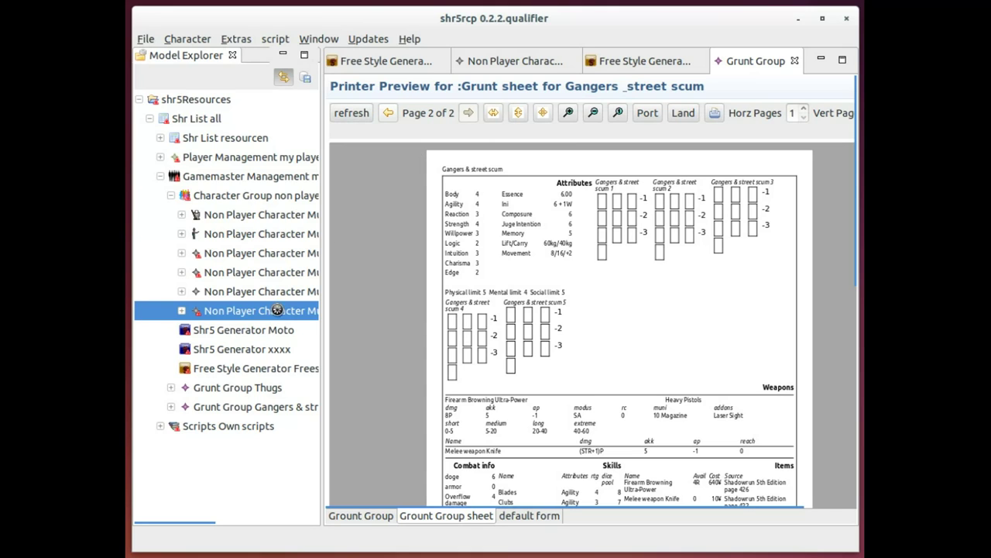
left_click(392, 513)
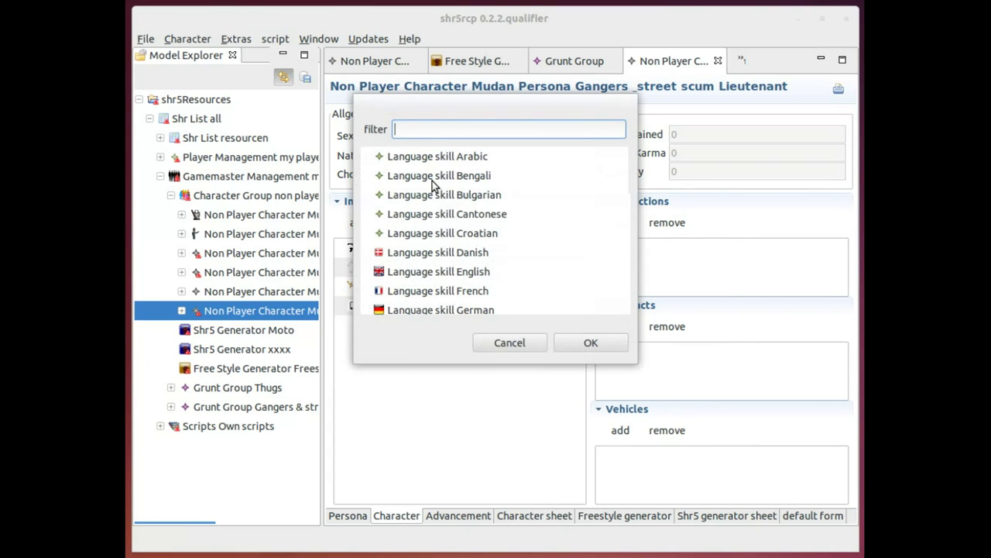
left_click(416, 275)
double_click(417, 280)
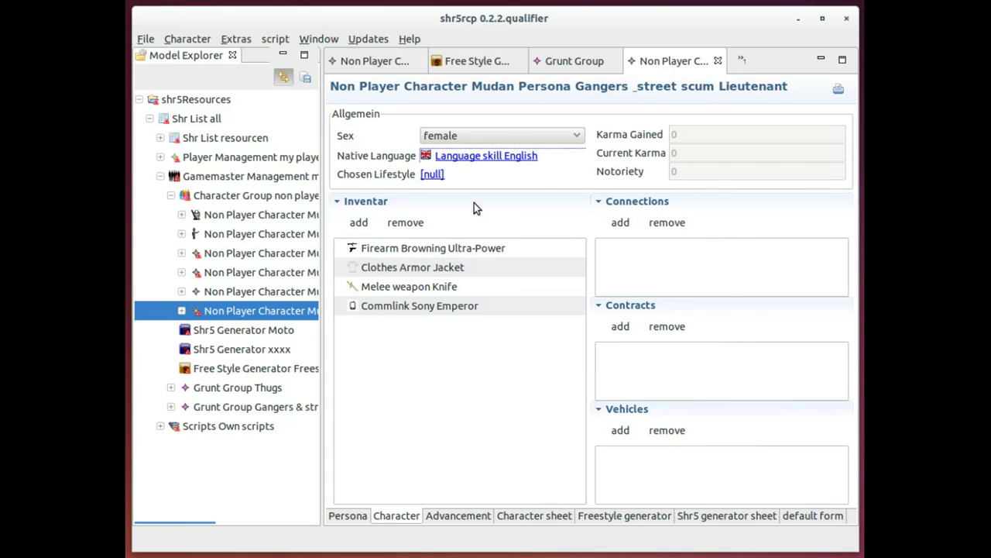
Step: Add the Lifestyle Street contract to the Lieutenant and set it as the chosen lifestyle
left_click(623, 323)
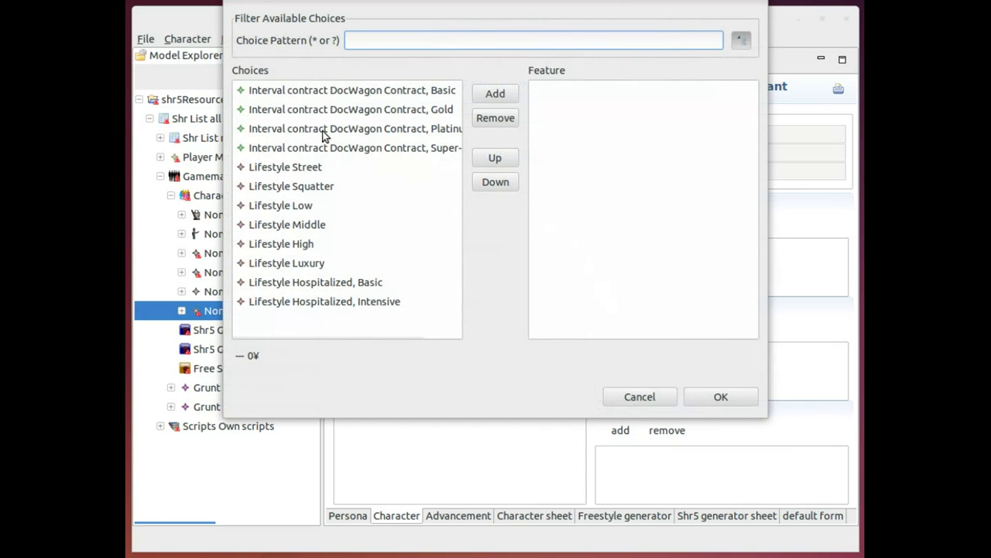
double_click(287, 172)
left_click(721, 396)
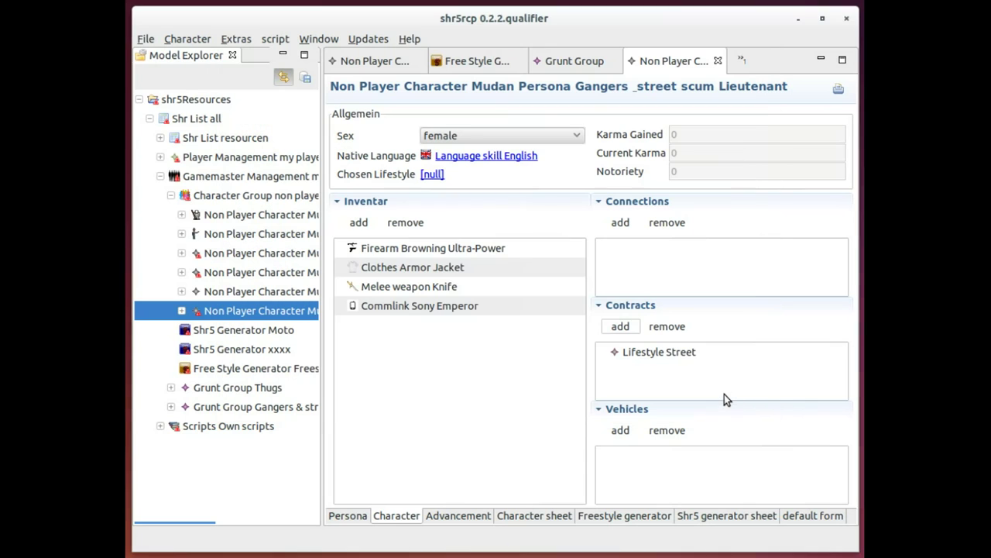
left_click(431, 176)
double_click(415, 158)
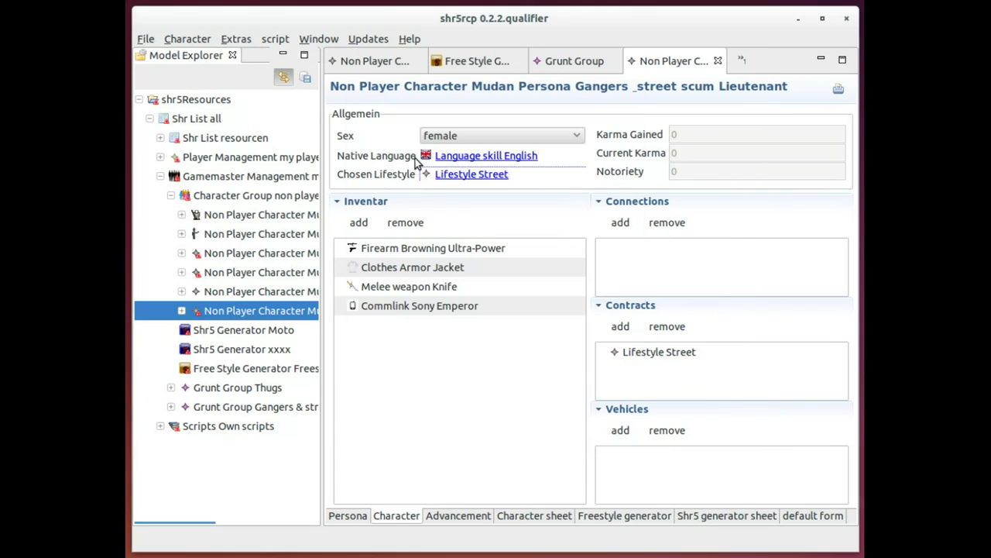
Step: Copy the persona name "Gangers & street scum Lieutenant" into the Character Name of the Lieutenant's Free Style Generator
left_click(233, 299)
left_click(181, 310)
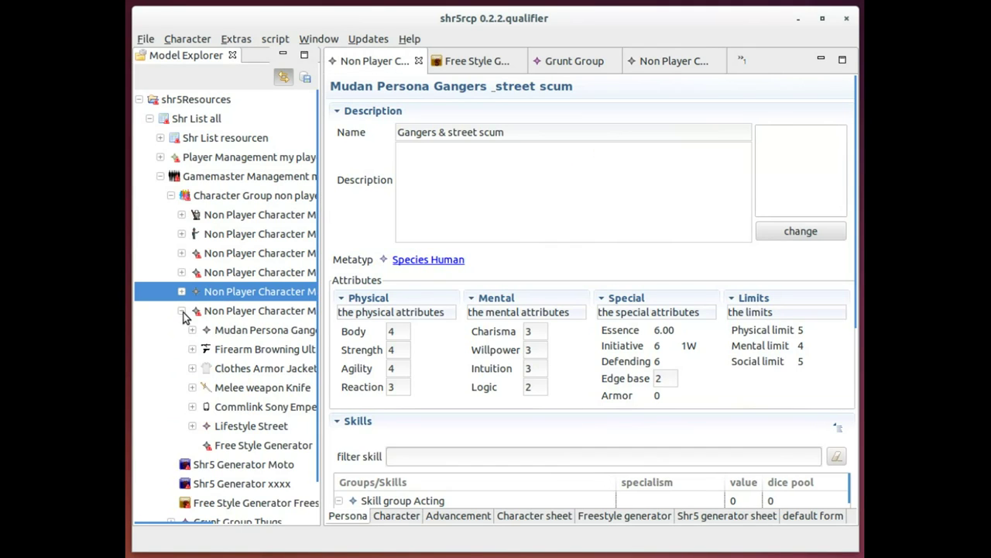
left_click(259, 446)
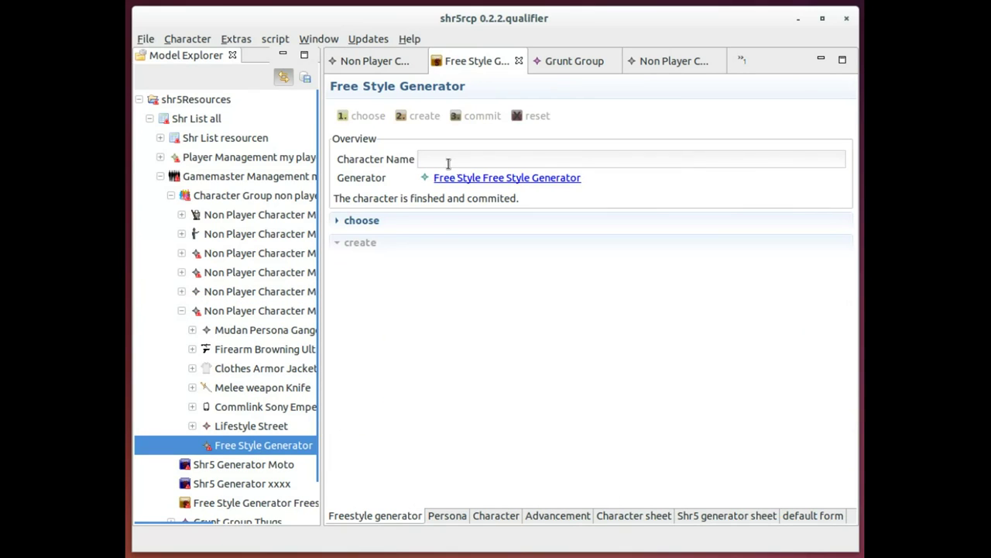
left_click(239, 313)
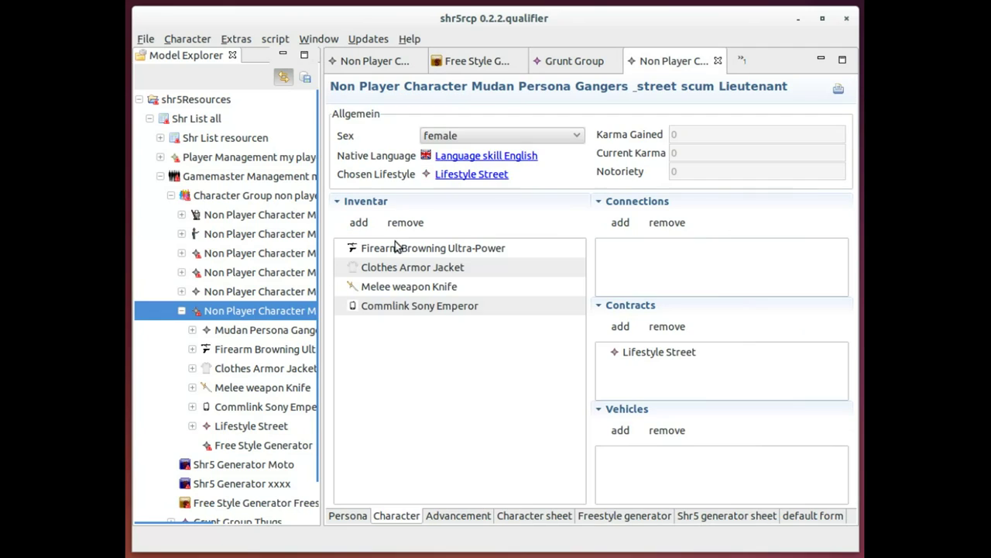
left_click(348, 515)
left_click_drag(575, 132, 292, 143)
key("ctrl+c")
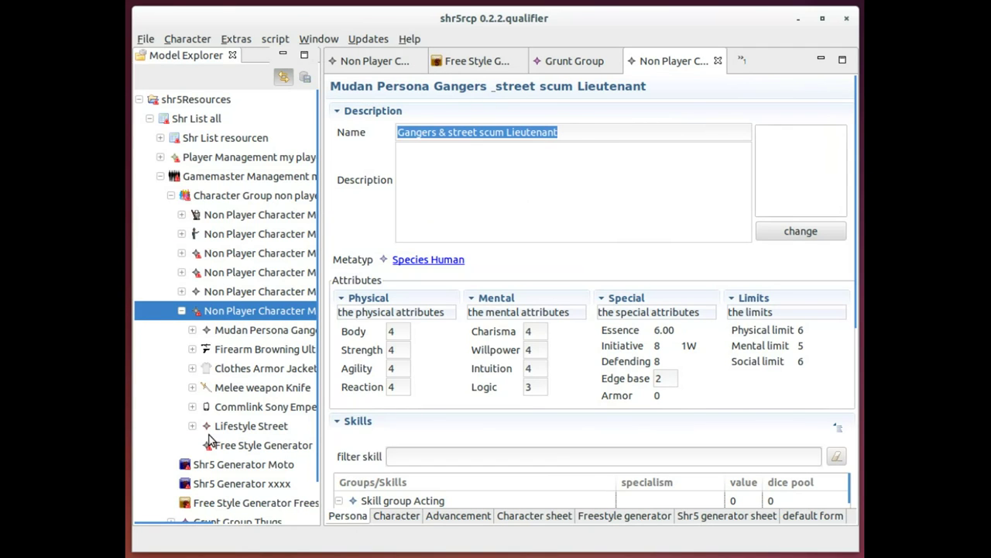
left_click(229, 446)
left_click(453, 158)
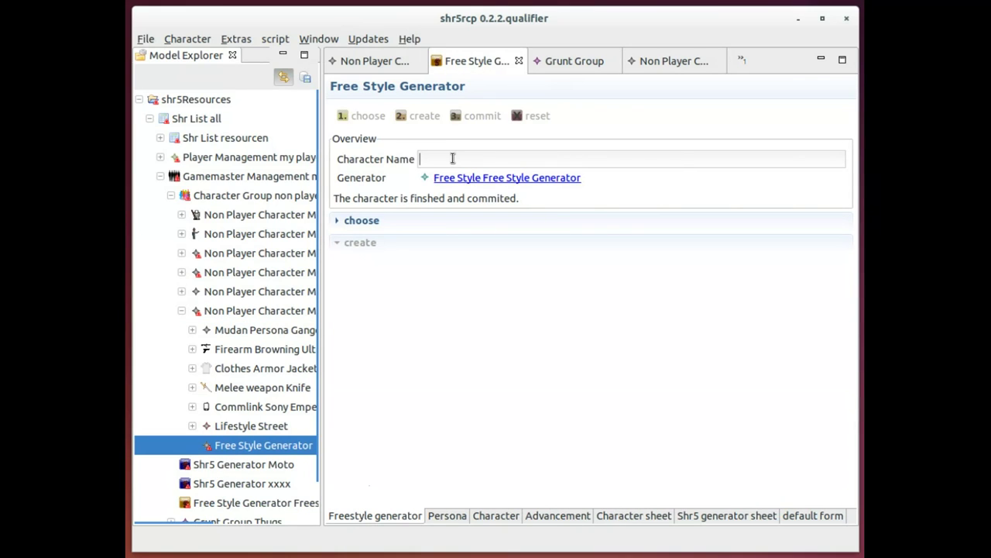
key("ctrl+v")
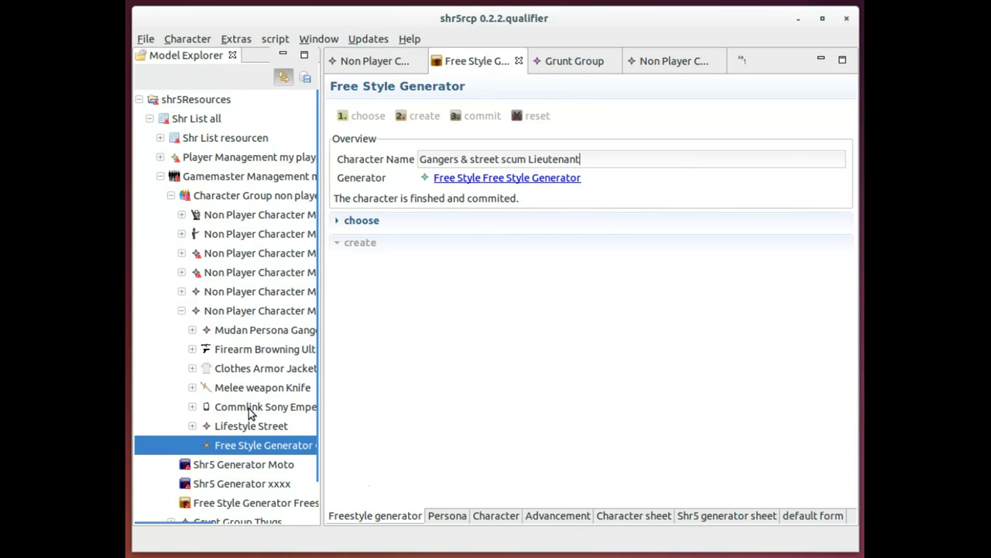
Step: Collapse the Lieutenant's entry in the model tree and save the changes
left_click(183, 312)
left_click(232, 309)
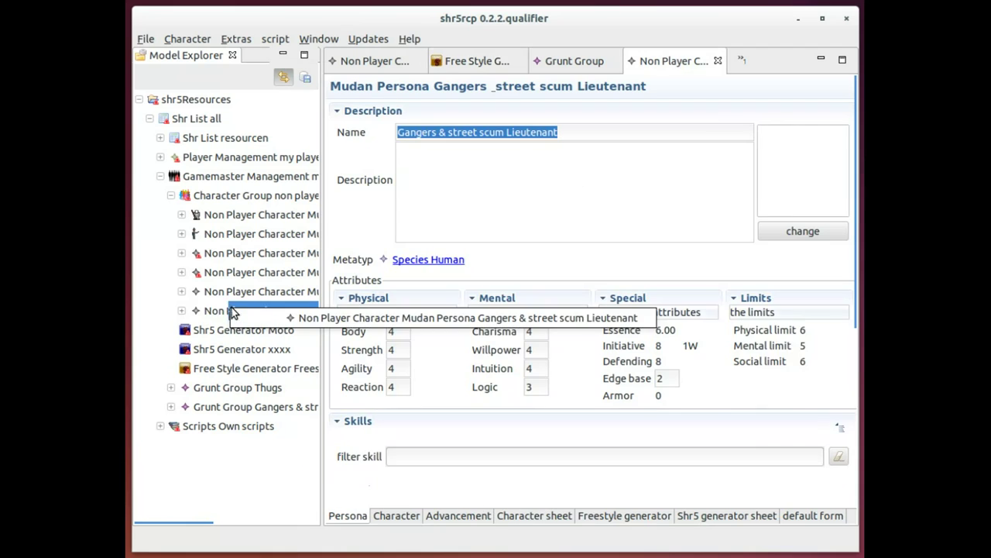
left_click(307, 76)
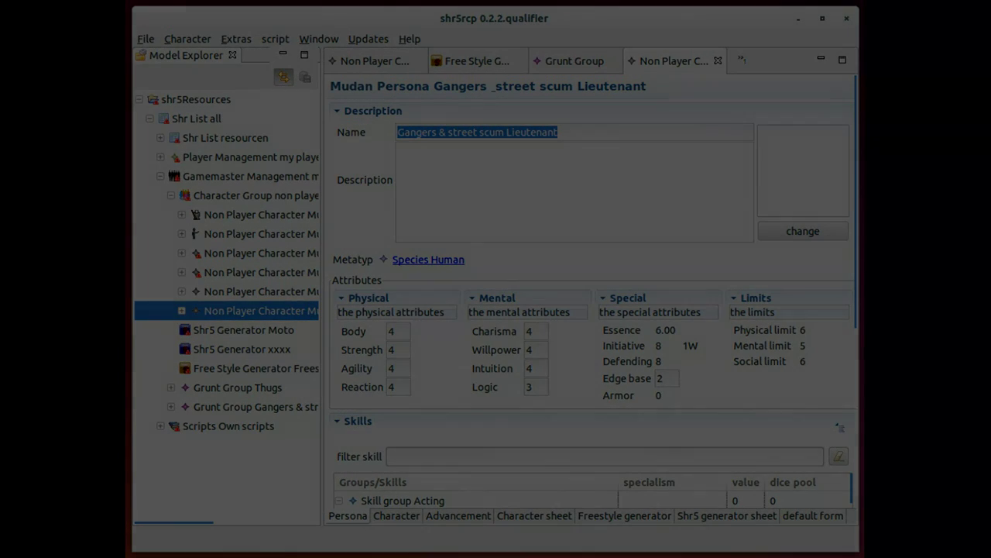